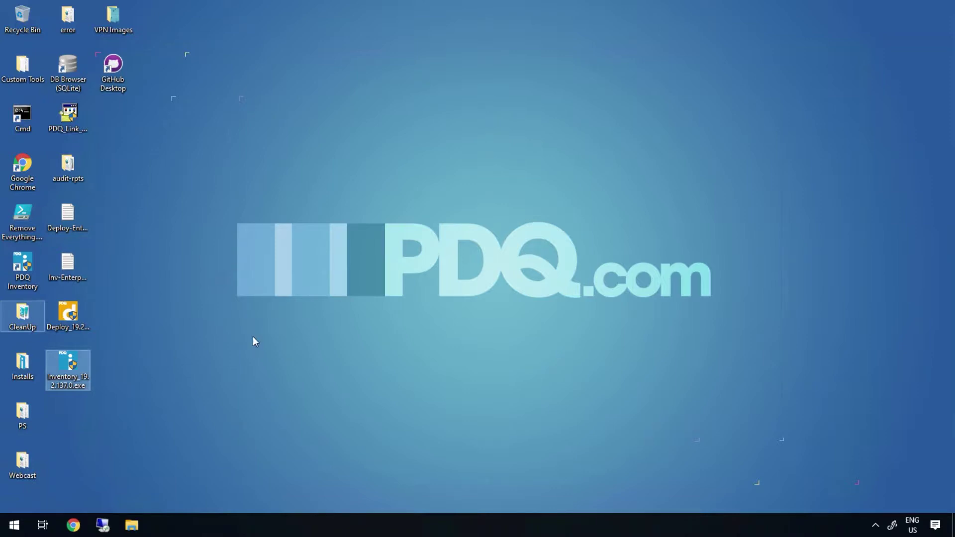
Step: Install PDQ Deploy 19.2.137.0 to the default folder after accepting the license, and launch it
{"action": "double_click", "coordinate": [65, 313]}
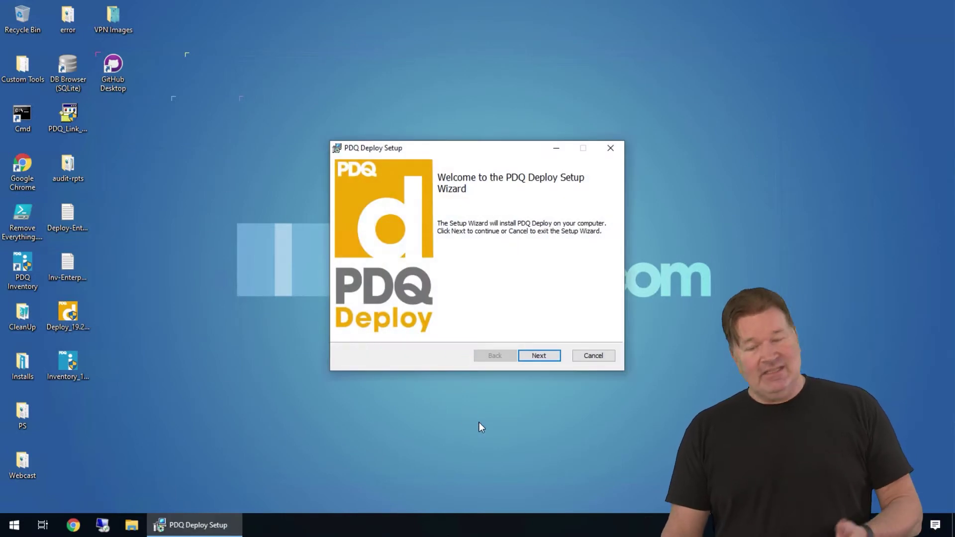
{"action": "left_click", "coordinate": [547, 362]}
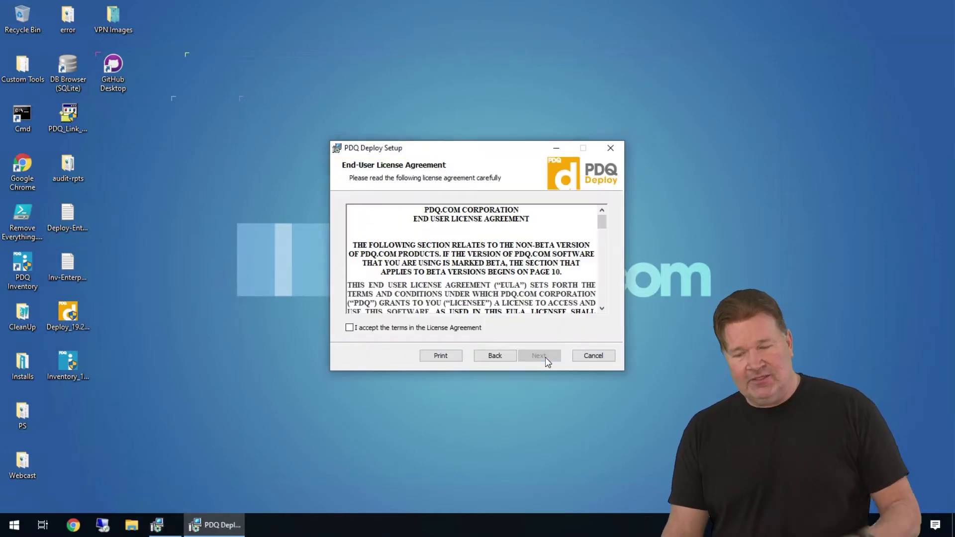
{"action": "left_click", "coordinate": [350, 328]}
{"action": "scroll", "coordinate": [394, 257], "scroll_direction": "down", "scroll_amount": 4}
{"action": "scroll", "coordinate": [393, 257], "scroll_direction": "down", "scroll_amount": 10}
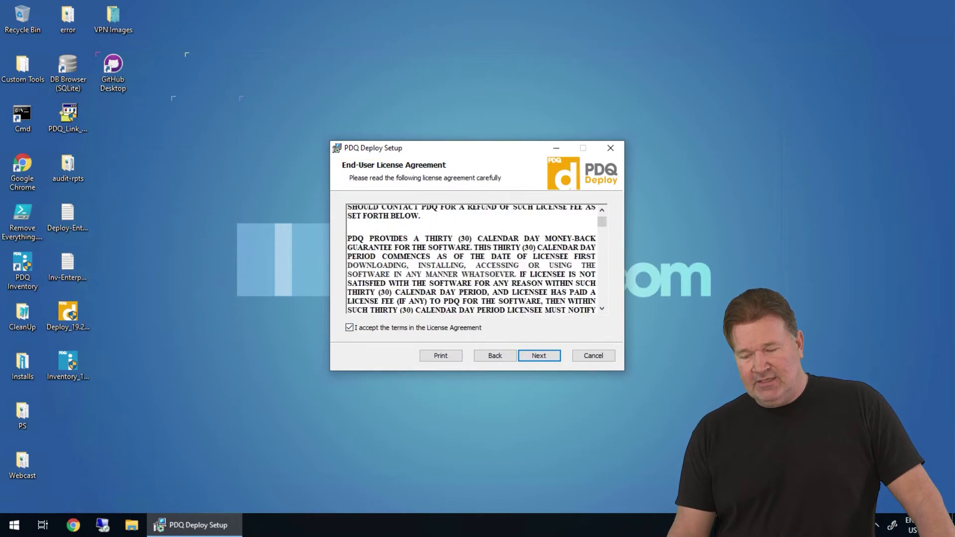
{"action": "scroll", "coordinate": [476, 259], "scroll_direction": "down", "scroll_amount": 6}
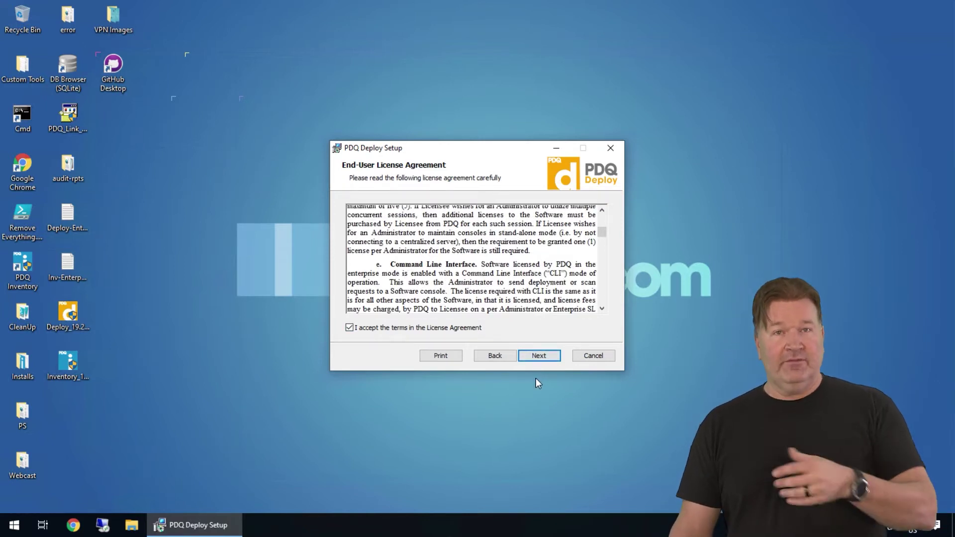
{"action": "left_click", "coordinate": [540, 356]}
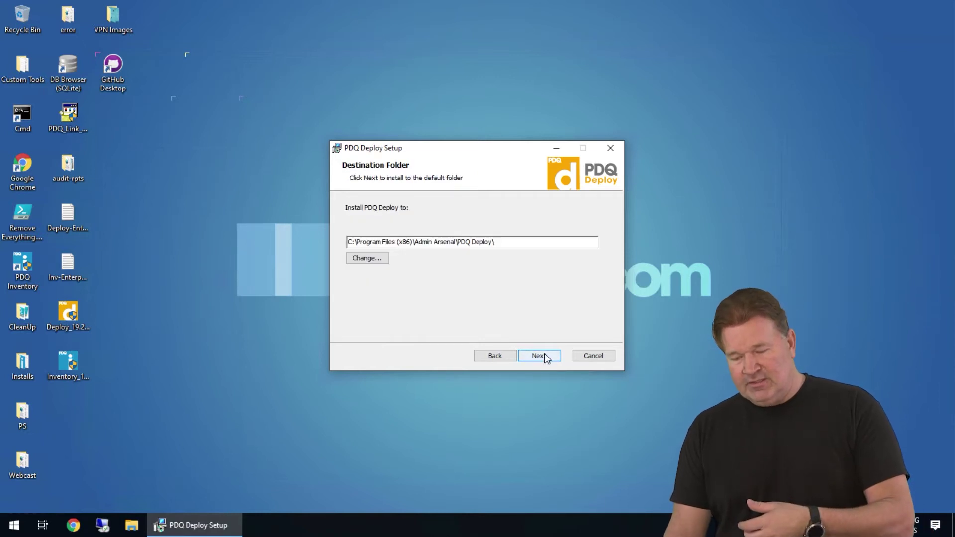
{"action": "left_click", "coordinate": [546, 357]}
{"action": "left_click", "coordinate": [548, 356]}
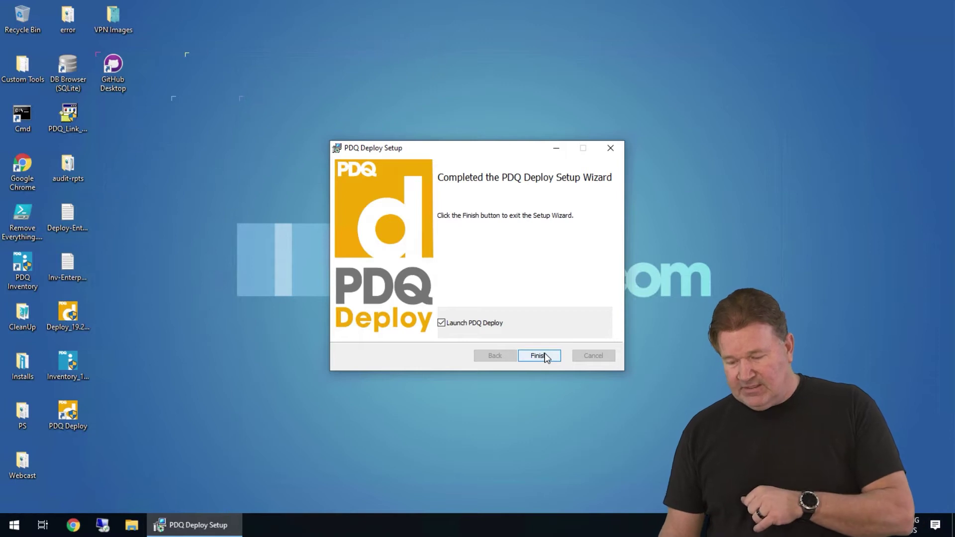
{"action": "left_click", "coordinate": [540, 356]}
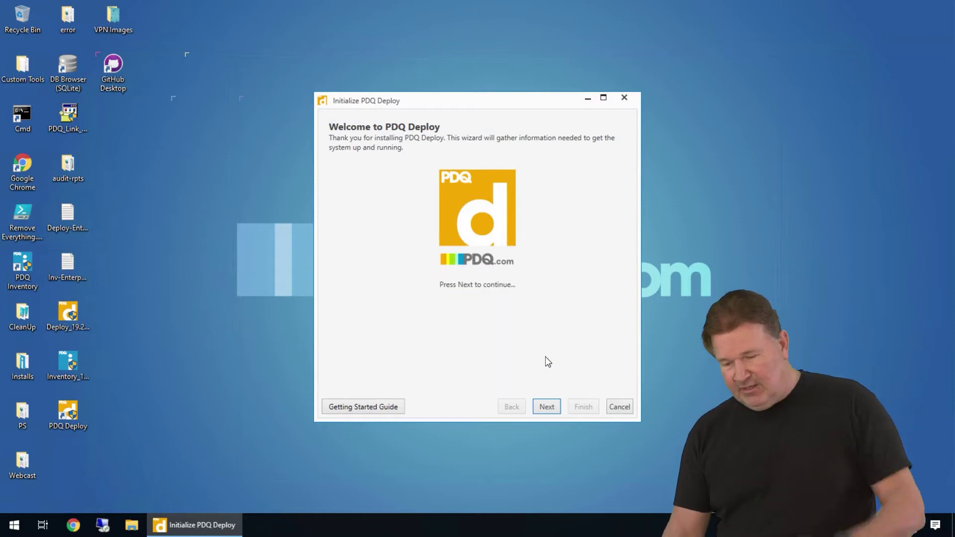
Step: Activate Enterprise mode with the Desktop\Deploy-Enterprise.txt license and keep the Local installation type
{"action": "left_click", "coordinate": [551, 409]}
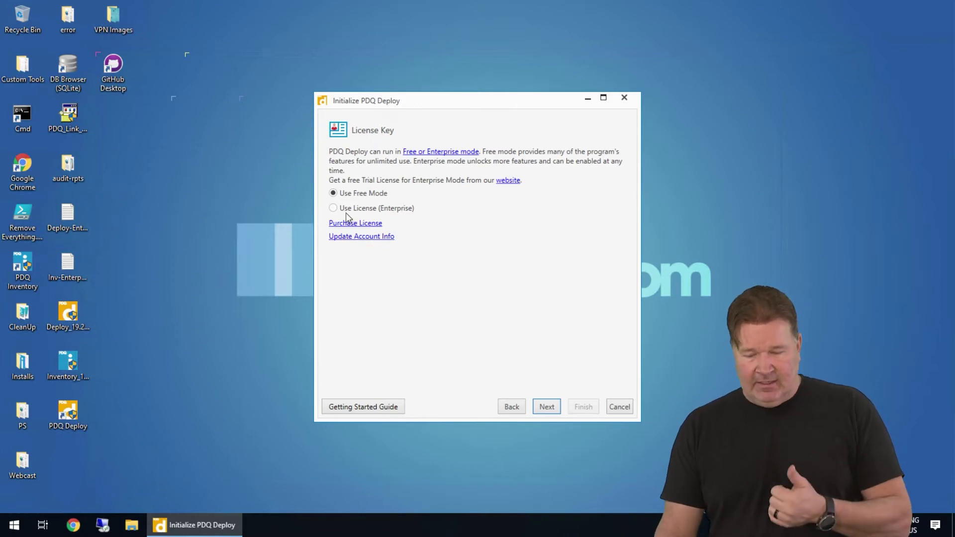
{"action": "left_click", "coordinate": [334, 208]}
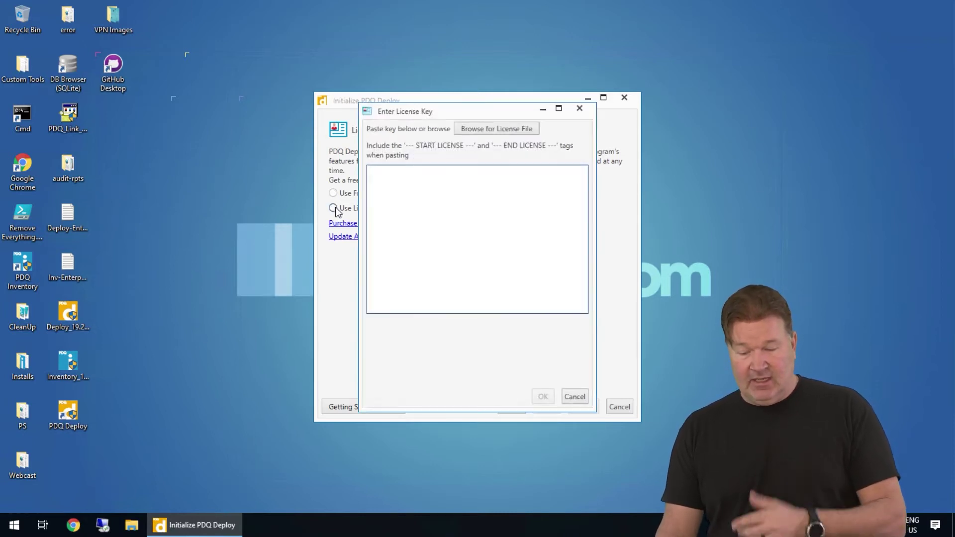
{"action": "left_click", "coordinate": [511, 130]}
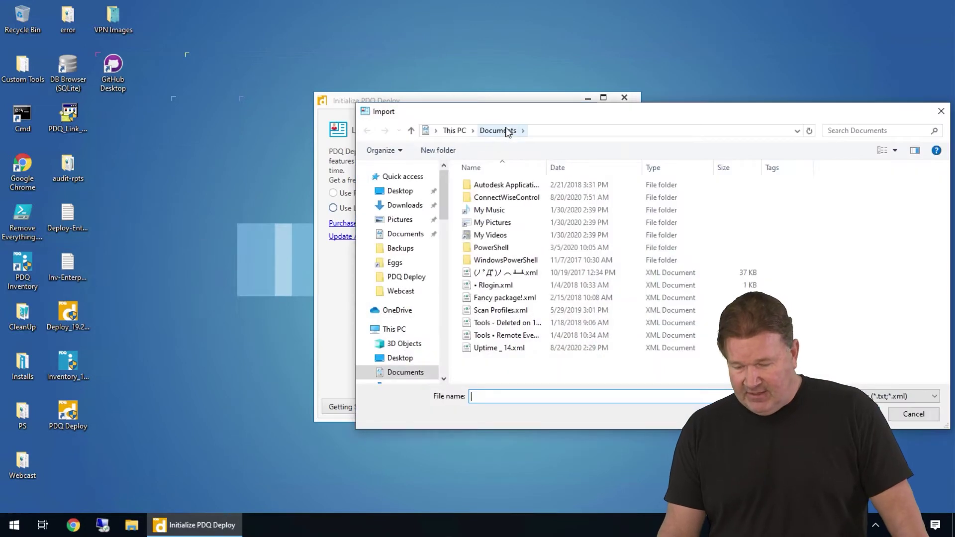
{"action": "left_click", "coordinate": [403, 191]}
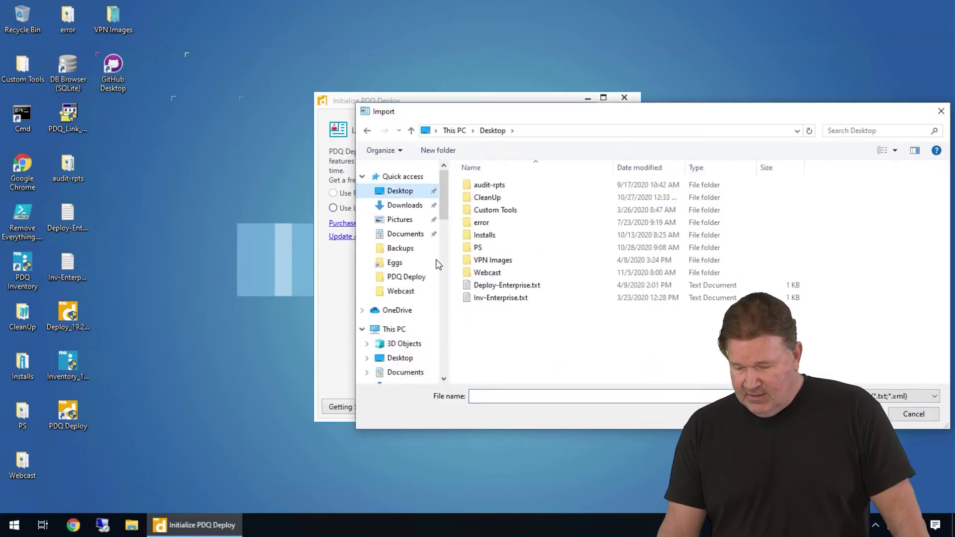
{"action": "left_click", "coordinate": [512, 285]}
{"action": "key", "text": "Return"}
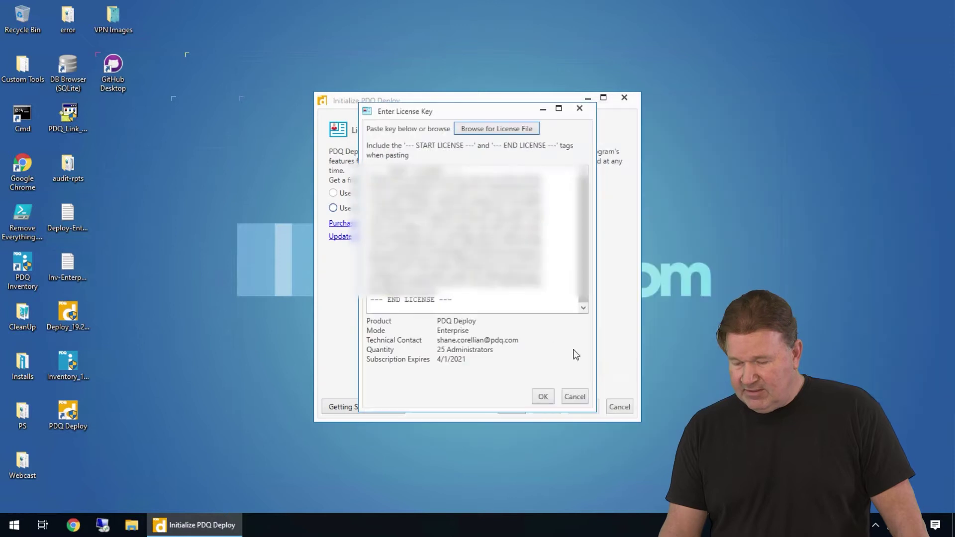
{"action": "left_click", "coordinate": [546, 398]}
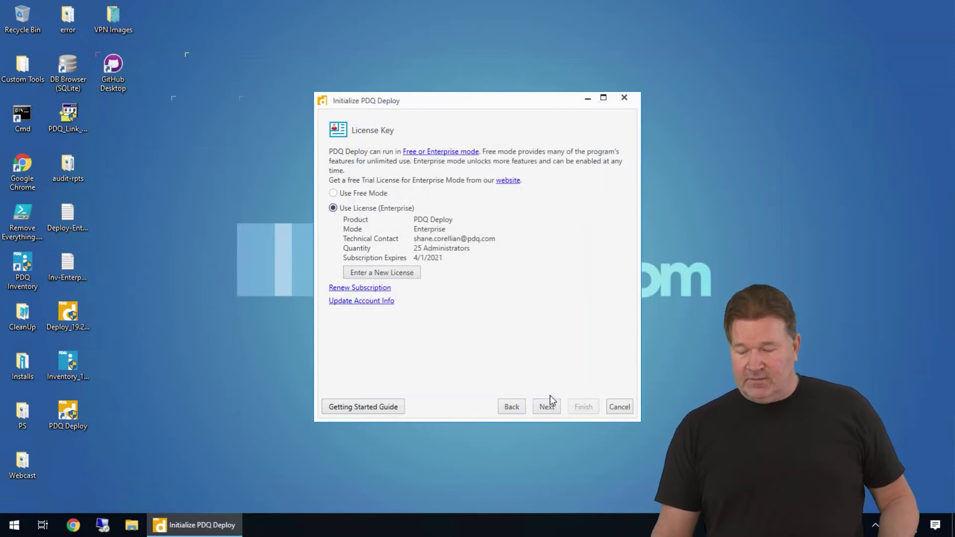
{"action": "left_click", "coordinate": [548, 407]}
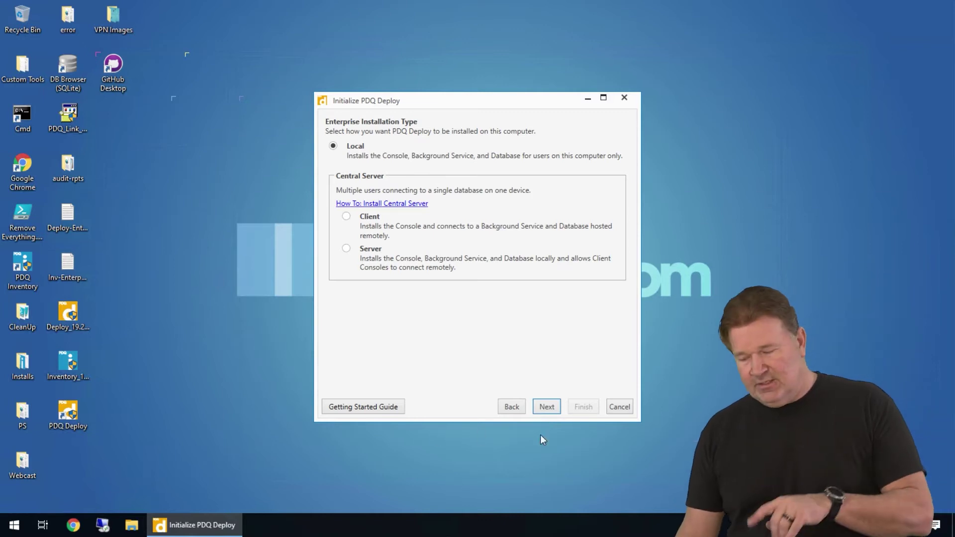
{"action": "left_click", "coordinate": [551, 408]}
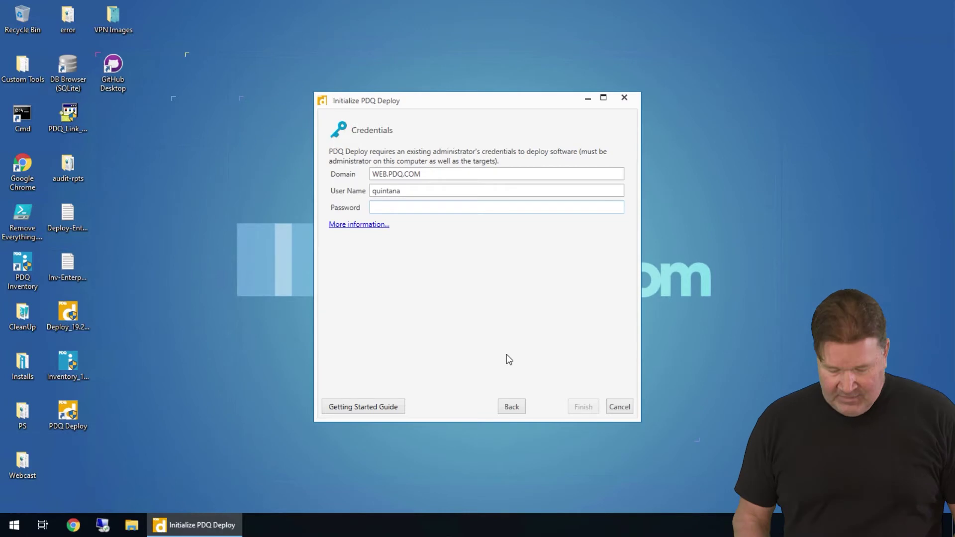
Step: Enter the administrator account password on the Credentials page, correcting a mistyped character
{"action": "type", "text": "••••••"}
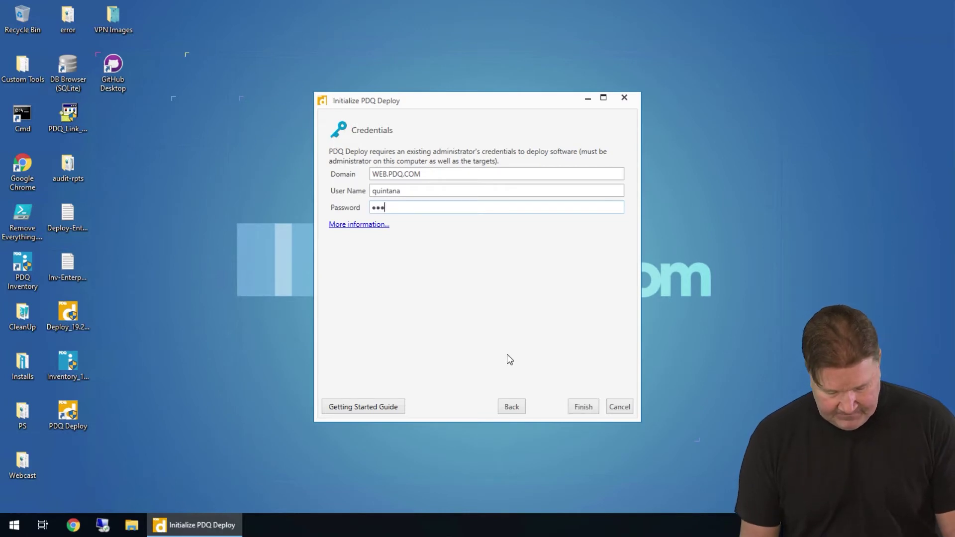
{"action": "type", "text": "•••••••"}
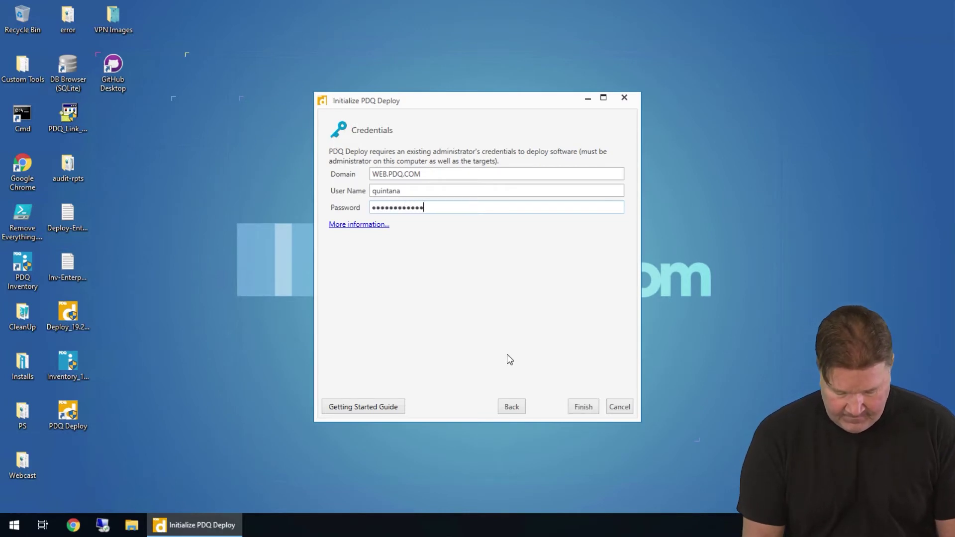
{"action": "key", "text": "BackSpace"}
{"action": "key", "text": "BackSpace"}
{"action": "key", "text": "BackSpace"}
{"action": "key", "text": "BackSpace"}
{"action": "key", "text": "BackSpace"}
{"action": "key", "text": "BackSpace"}
{"action": "key", "text": "BackSpace"}
{"action": "key", "text": "BackSpace"}
{"action": "key", "text": "BackSpace"}
{"action": "key", "text": "BackSpace"}
{"action": "key", "text": "BackSpace"}
{"action": "key", "text": "BackSpace"}
{"action": "key", "text": "BackSpace"}
{"action": "key", "text": "BackSpace"}
{"action": "key", "text": "BackSpace"}
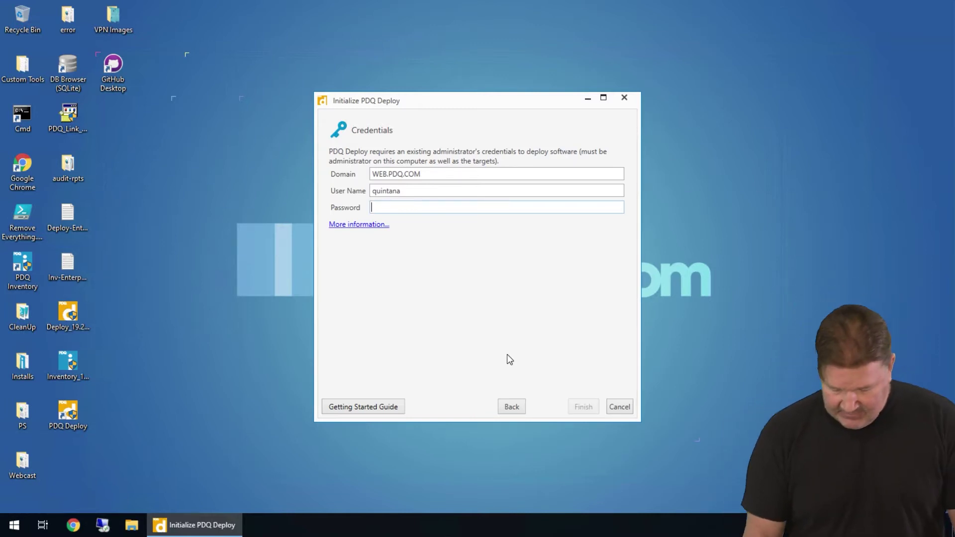
{"action": "type", "text": "•"}
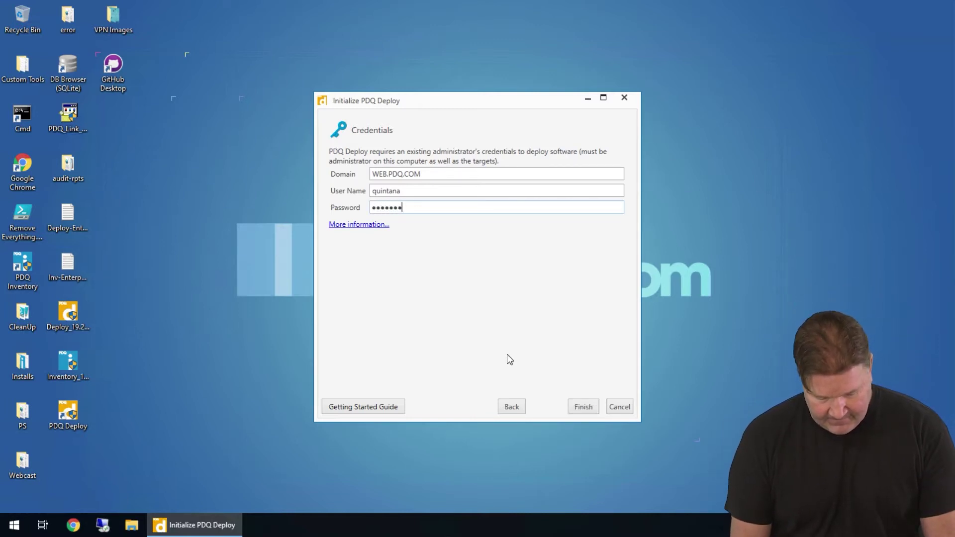
{"action": "type", "text": "••"}
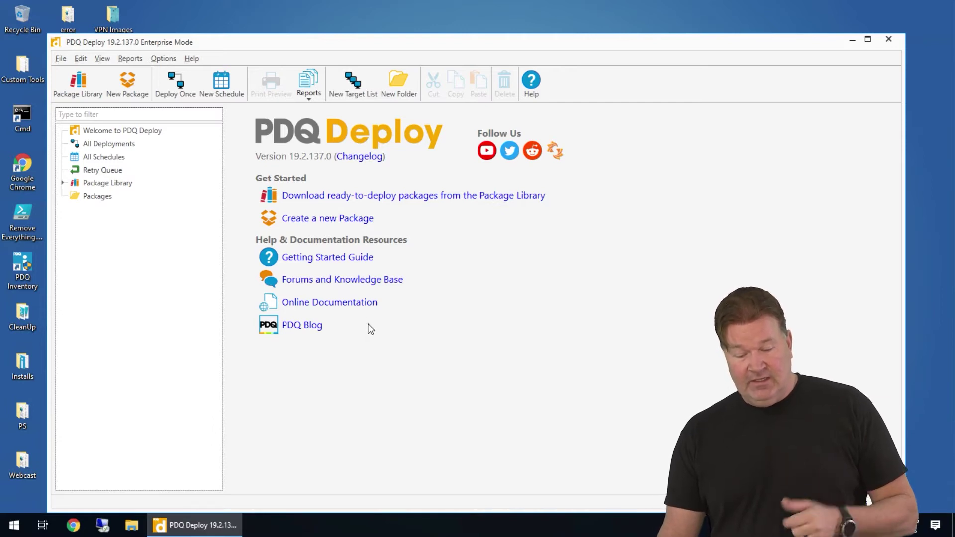
Step: Download the 7-Zip package from the Package Library into Packages
{"action": "left_click", "coordinate": [107, 183]}
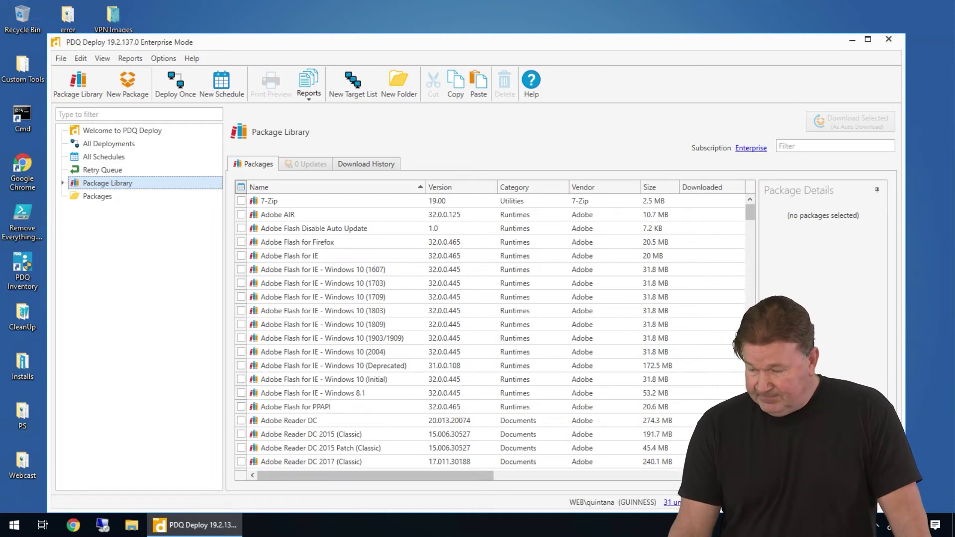
{"action": "left_click", "coordinate": [241, 201]}
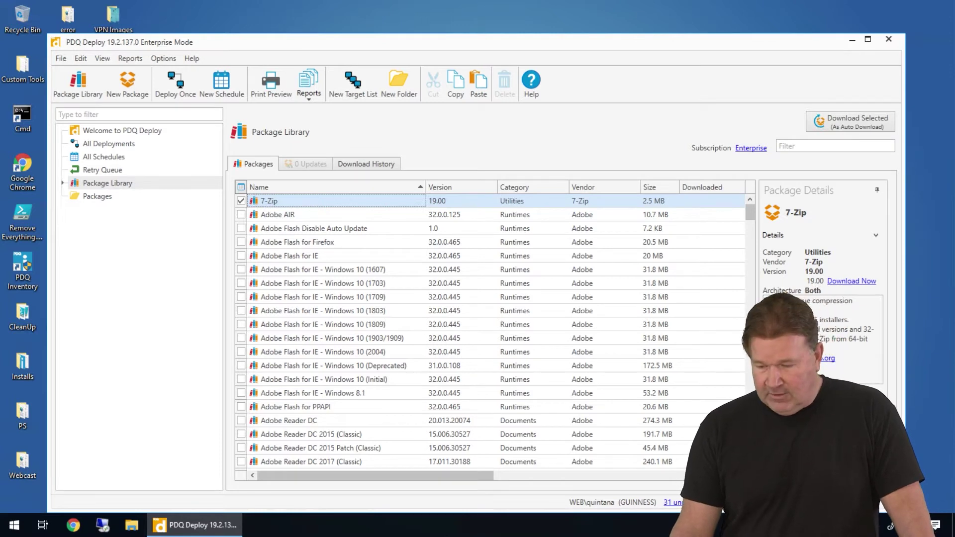
{"action": "left_click", "coordinate": [830, 129]}
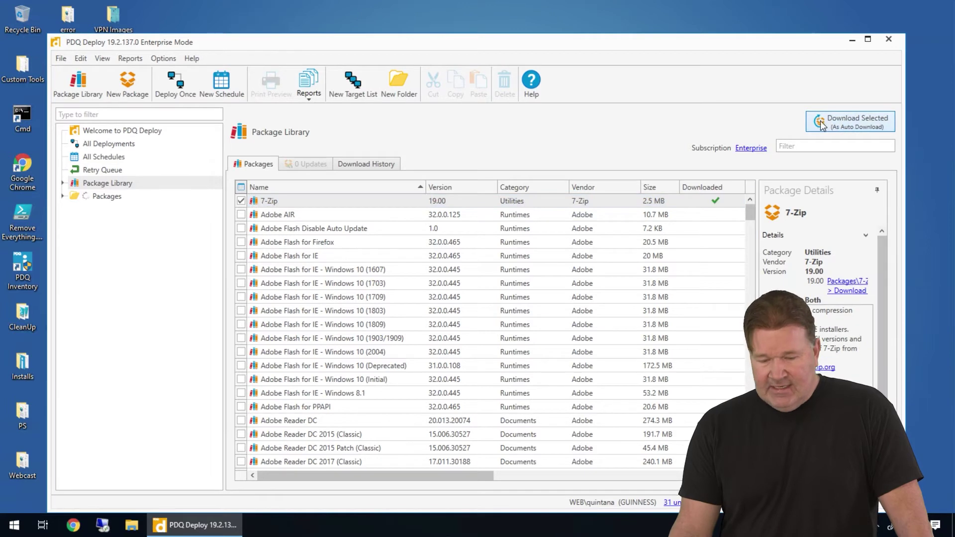
{"action": "left_click", "coordinate": [64, 197]}
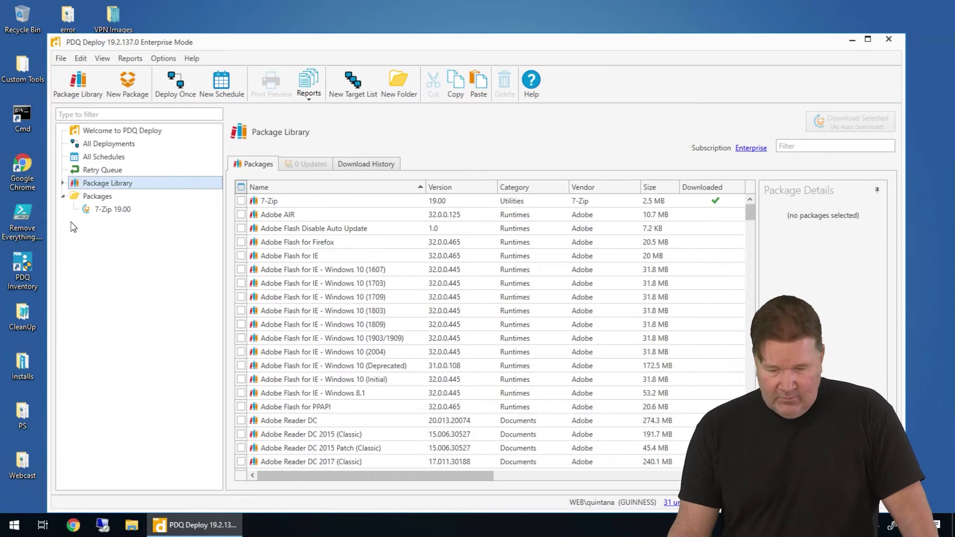
Step: Review the Auto Download preferences without changes and select the 7-Zip 19.00 package
{"action": "left_click", "coordinate": [163, 58]}
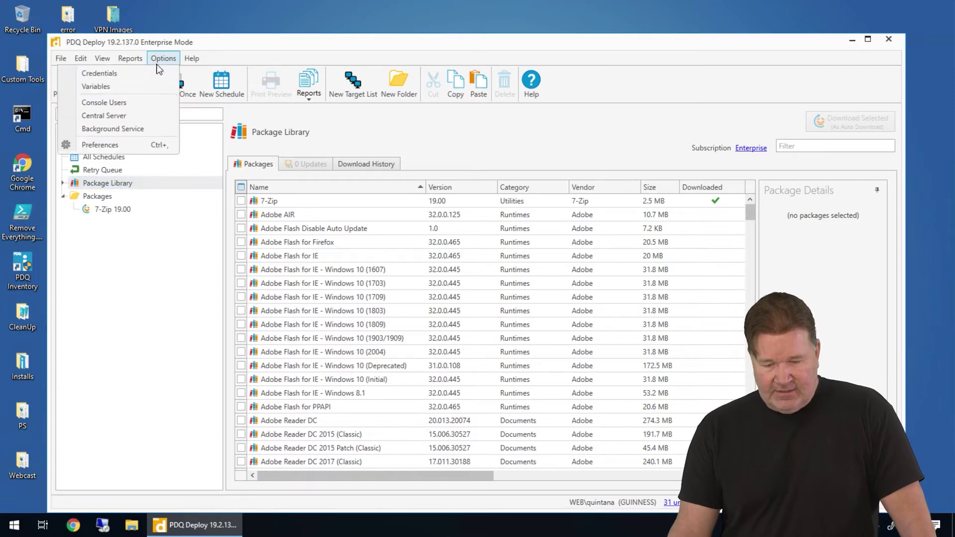
{"action": "left_click", "coordinate": [112, 143]}
{"action": "left_click", "coordinate": [101, 152]}
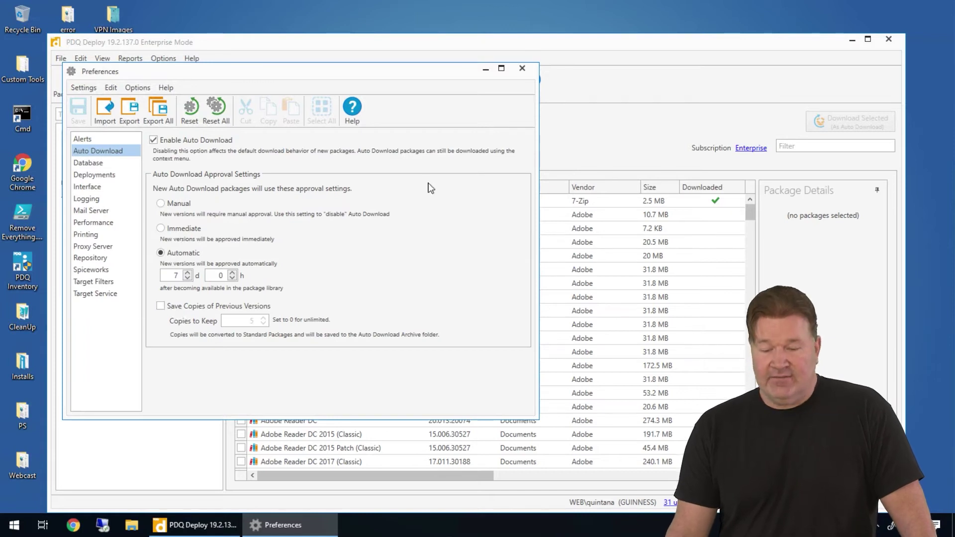
{"action": "left_click", "coordinate": [523, 69]}
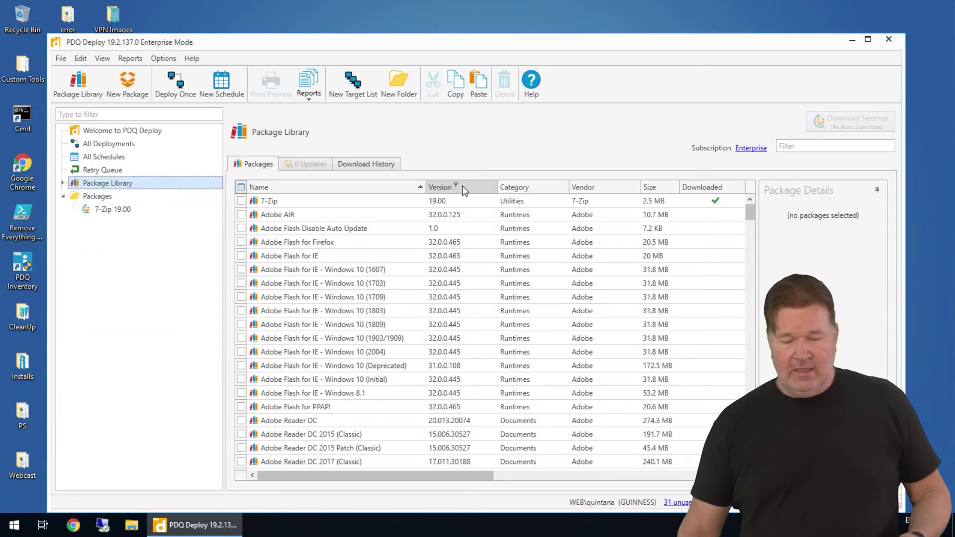
{"action": "left_click", "coordinate": [105, 210]}
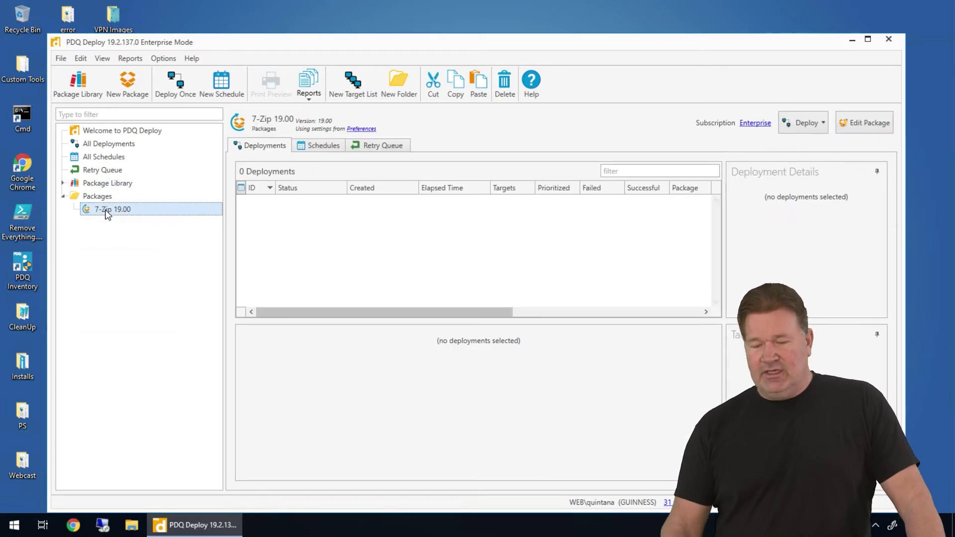
Step: Deploy 7-Zip 19.00 once to the computer alanrails
{"action": "left_click", "coordinate": [809, 124]}
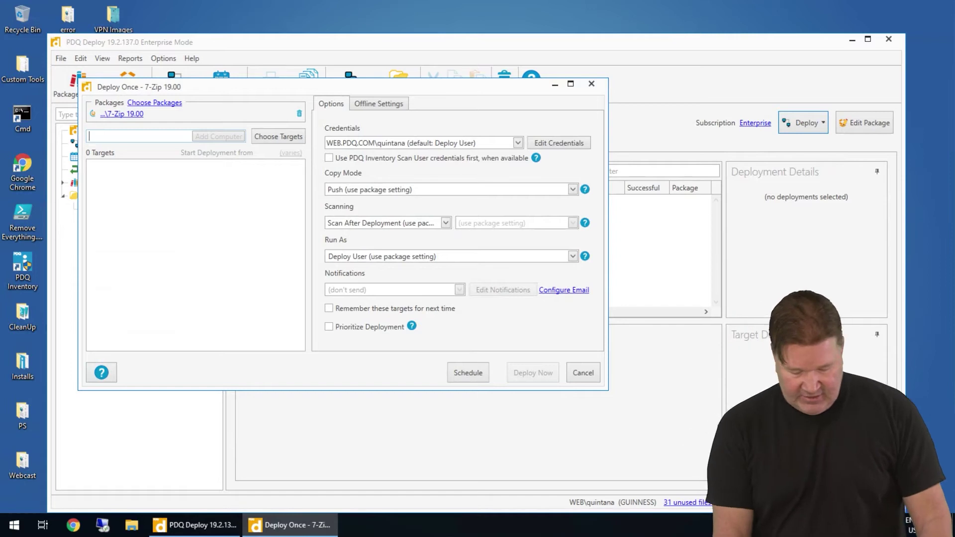
{"action": "type", "text": "alanrail"}
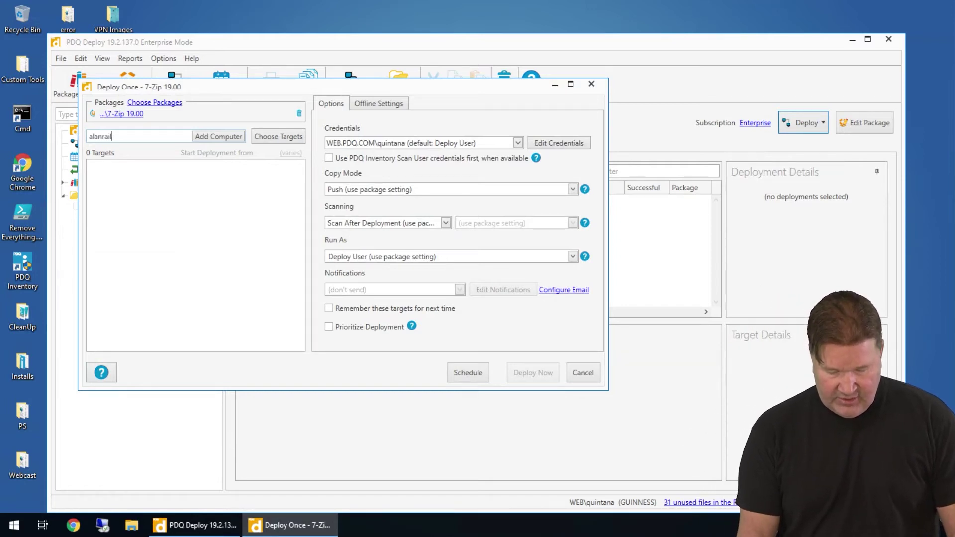
{"action": "type", "text": "s"}
{"action": "key", "text": "Return"}
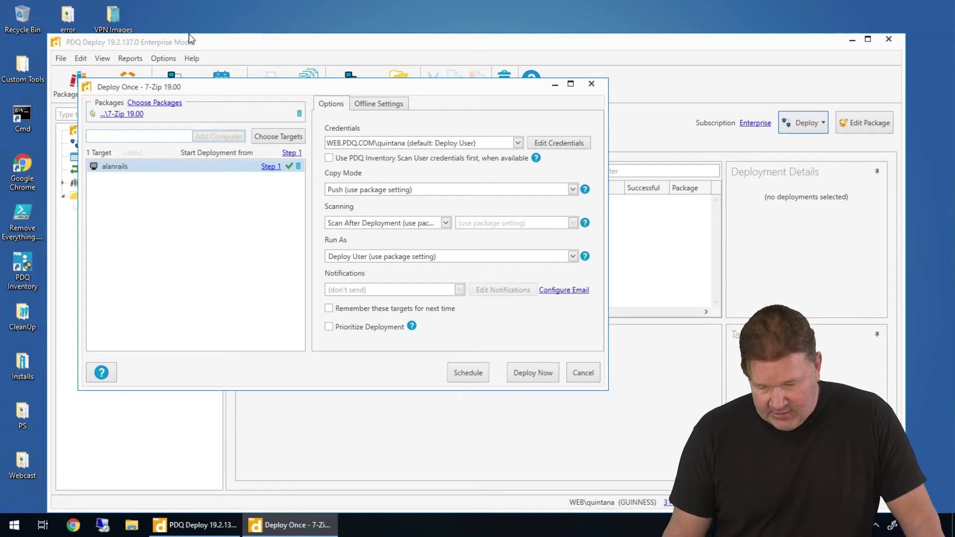
{"action": "left_click", "coordinate": [277, 135]}
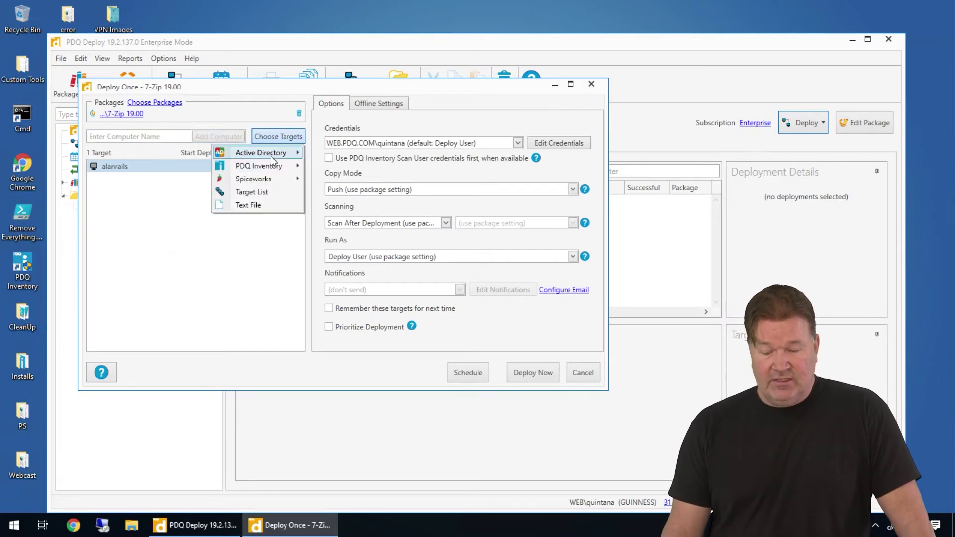
{"action": "mouse_move", "coordinate": [272, 158]}
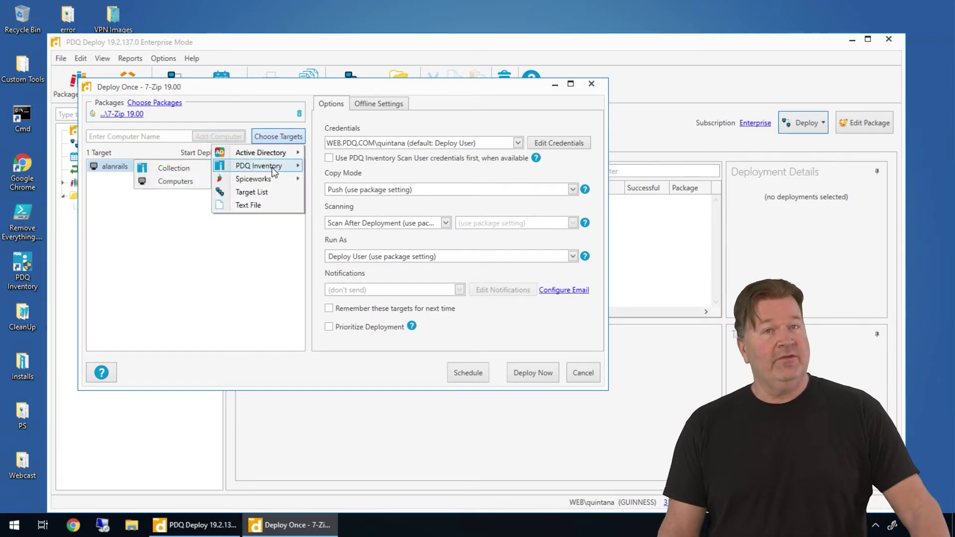
{"action": "key", "text": "Escape"}
{"action": "key", "text": "Escape"}
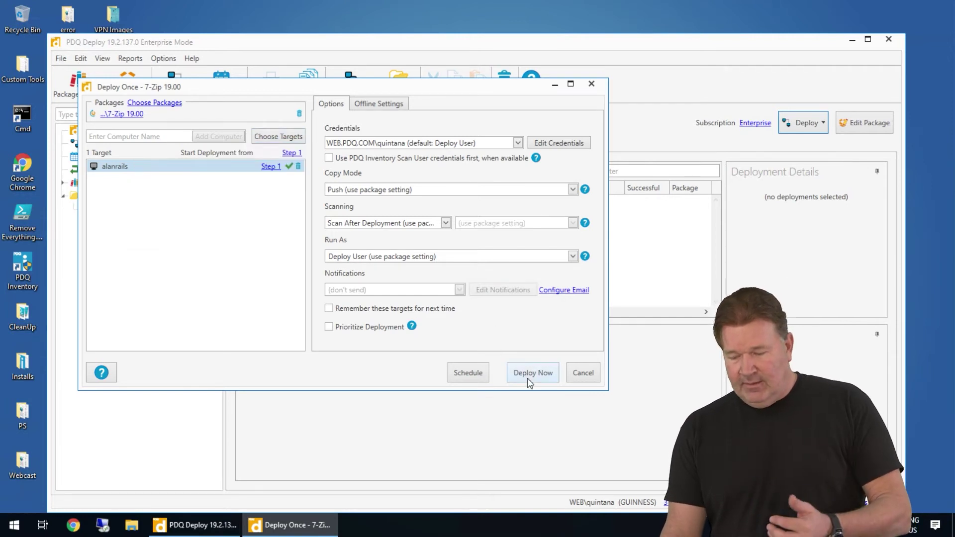
{"action": "left_click", "coordinate": [530, 382]}
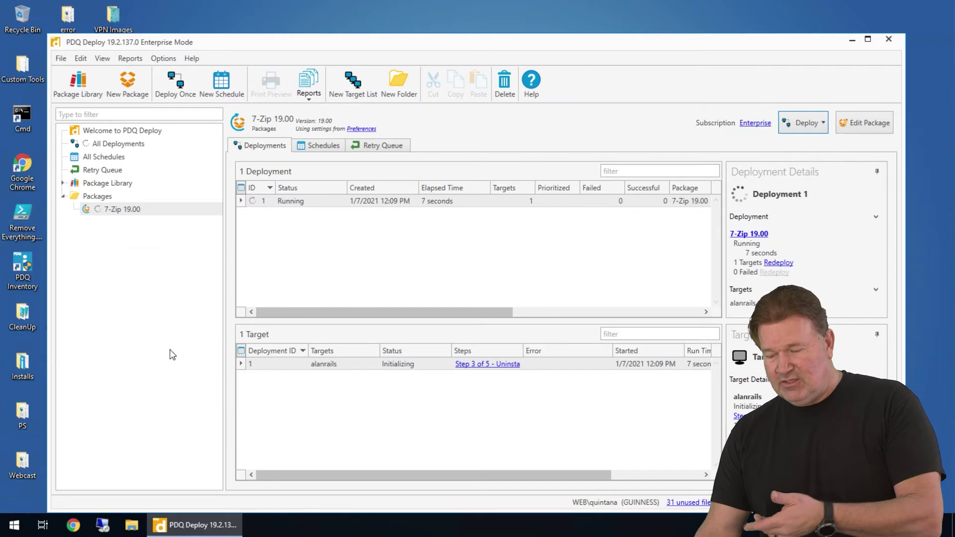
Step: Inspect the 7-Zip 19.00 package's steps and first step command without making changes
{"action": "left_click", "coordinate": [115, 209]}
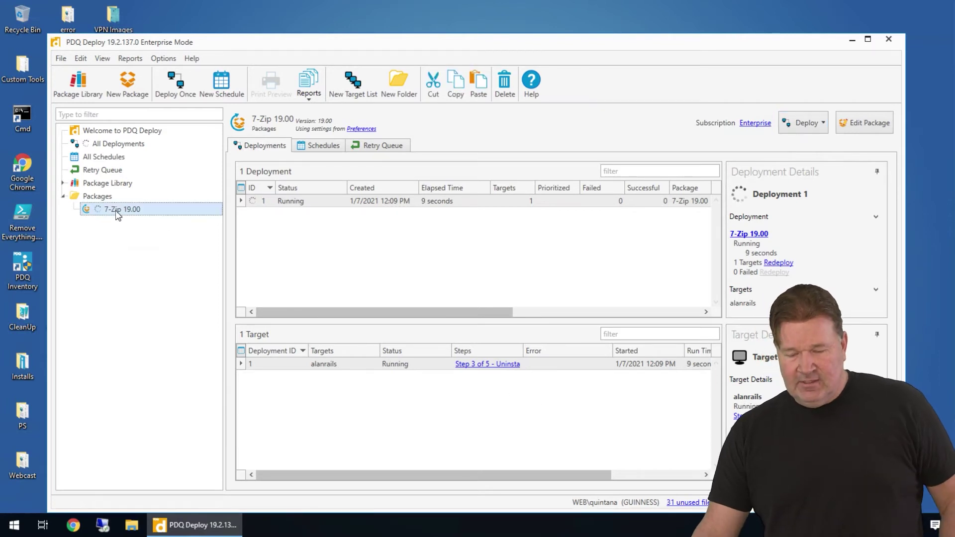
{"action": "double_click", "coordinate": [115, 210]}
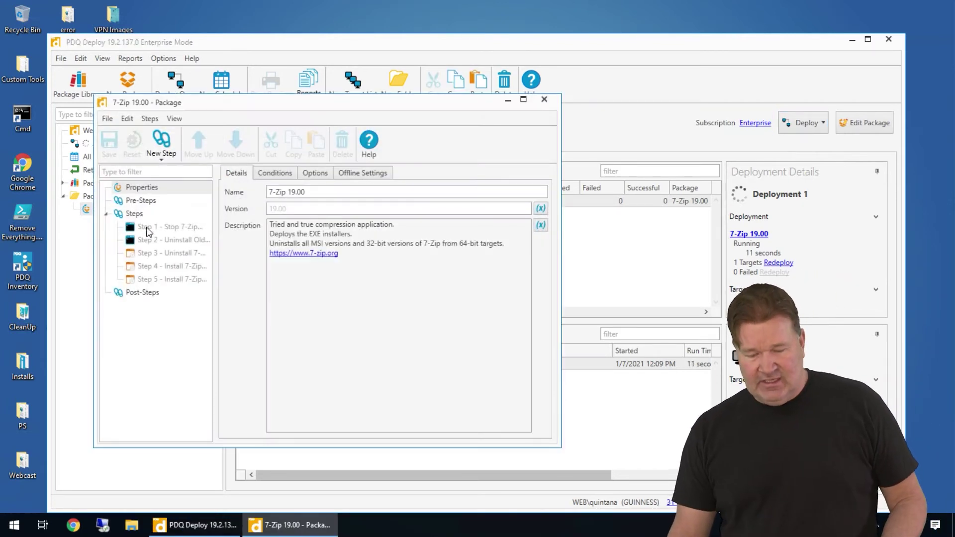
{"action": "left_click", "coordinate": [195, 228]}
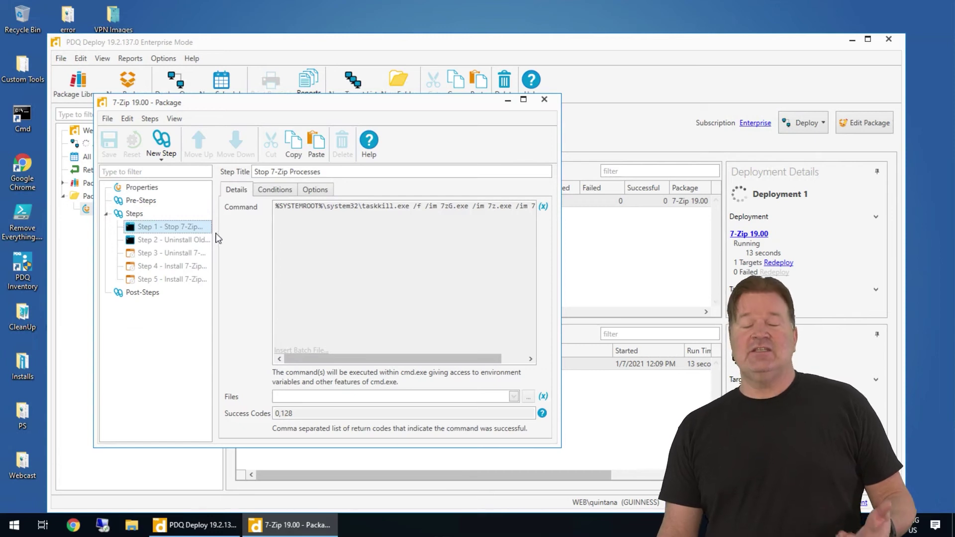
{"action": "left_click_drag", "start_coordinate": [214, 242], "coordinate": [259, 247]}
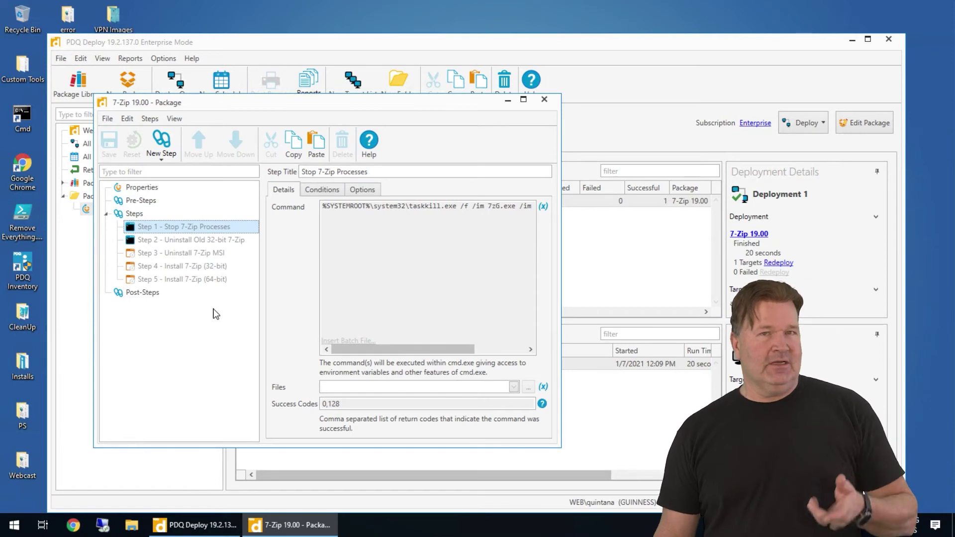
{"action": "left_click", "coordinate": [545, 99]}
Step: Check the deployment's 5 of 5 step results and the first step's output log
{"action": "left_click", "coordinate": [473, 365]}
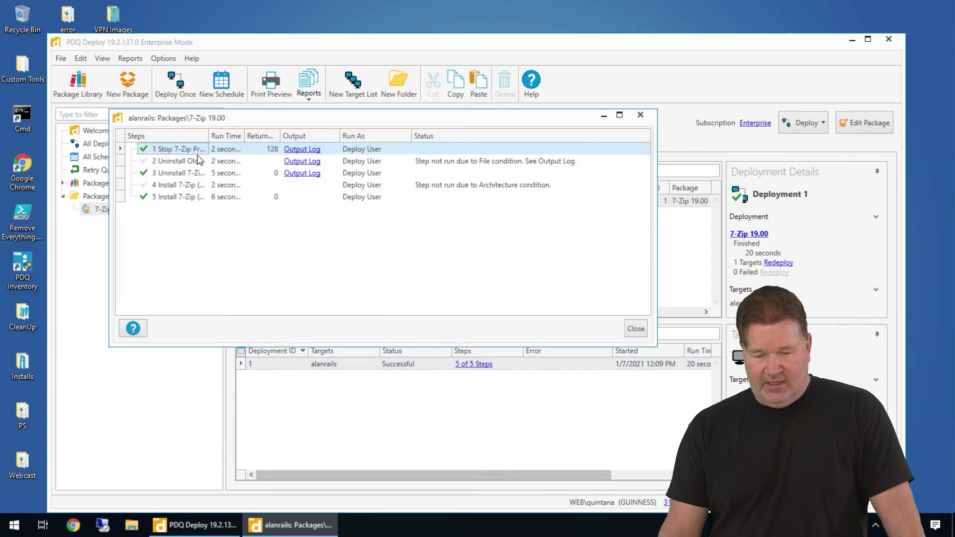
{"action": "left_click", "coordinate": [302, 149]}
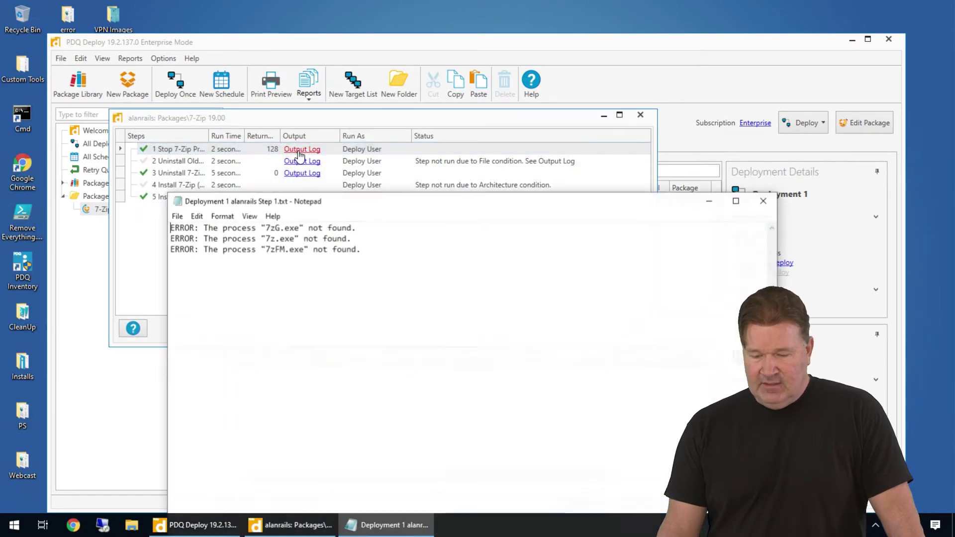
{"action": "left_click", "coordinate": [763, 200]}
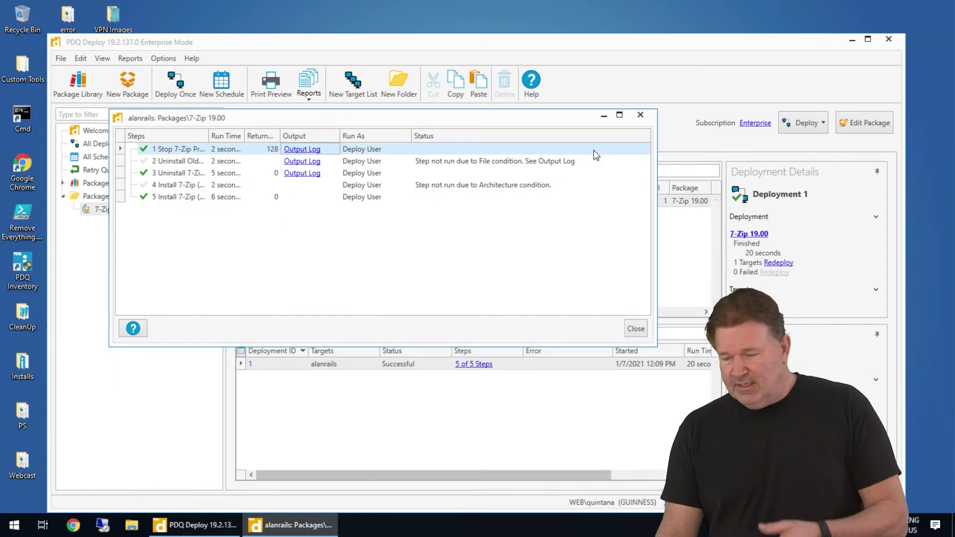
{"action": "left_click", "coordinate": [640, 115]}
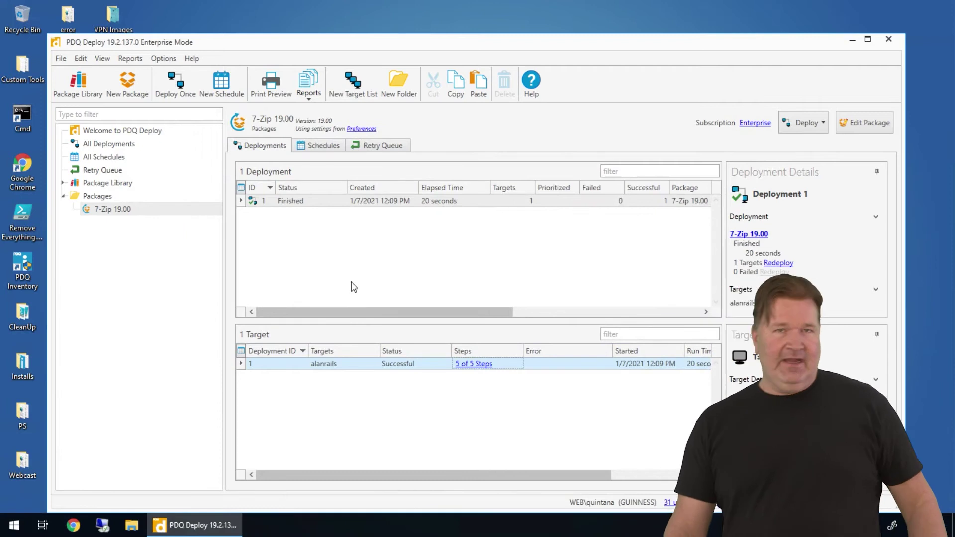
Step: Filter the Package Library by 'chrome' and download Google Chrome Enterprise
{"action": "left_click", "coordinate": [107, 185]}
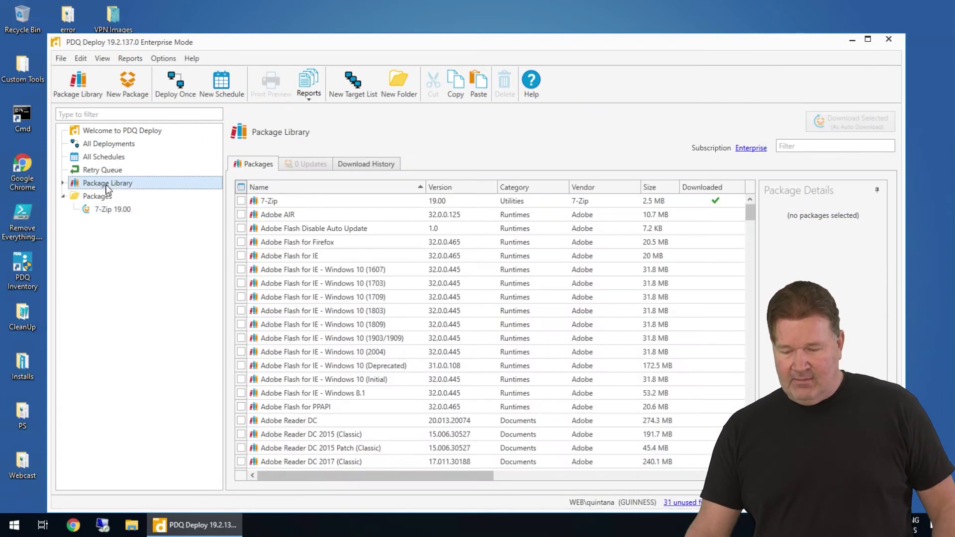
{"action": "left_click", "coordinate": [811, 158]}
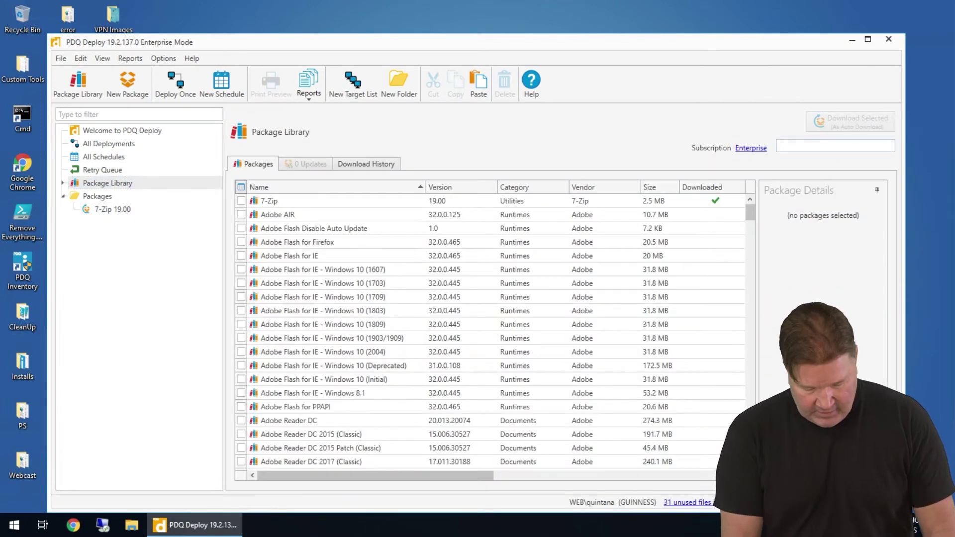
{"action": "type", "text": "chrome"}
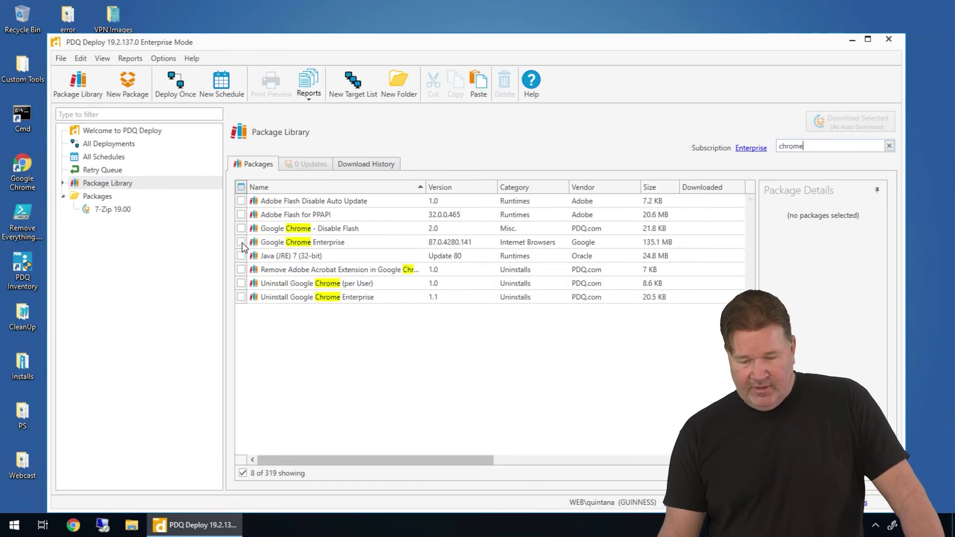
{"action": "left_click", "coordinate": [241, 242]}
{"action": "left_click", "coordinate": [834, 121]}
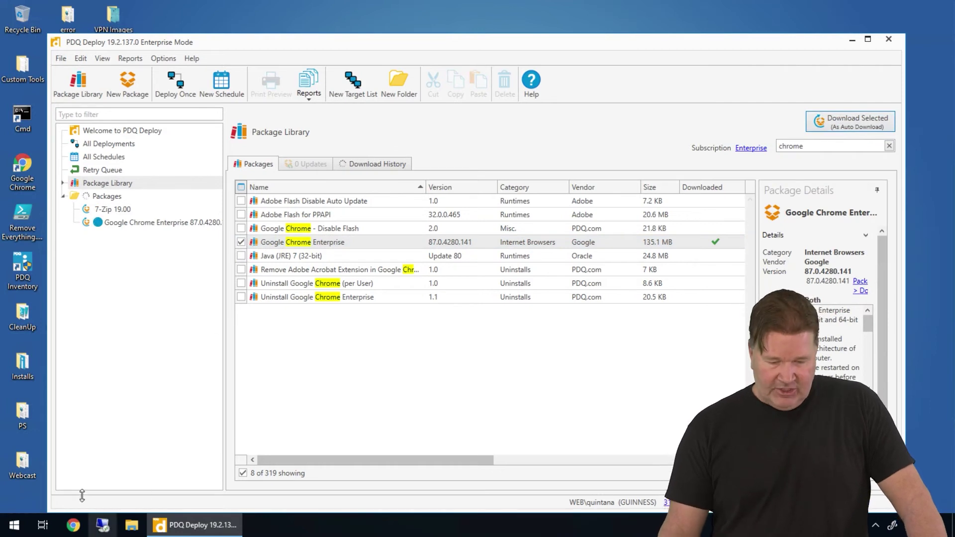
Step: Launch the PDQ Inventory installer from the desktop
{"action": "left_click_drag", "start_coordinate": [321, 44], "coordinate": [406, 34]}
{"action": "double_click", "coordinate": [68, 366]}
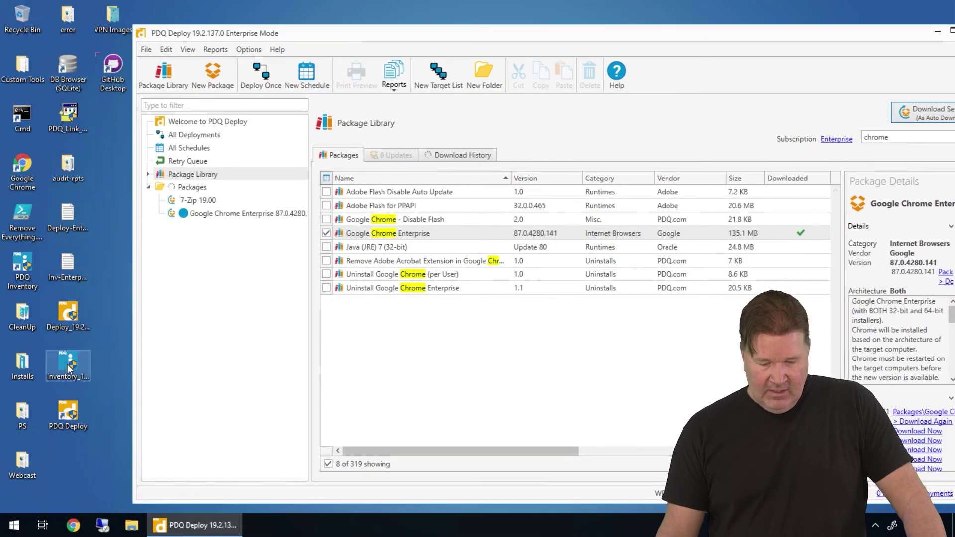
{"action": "left_click", "coordinate": [22, 271]}
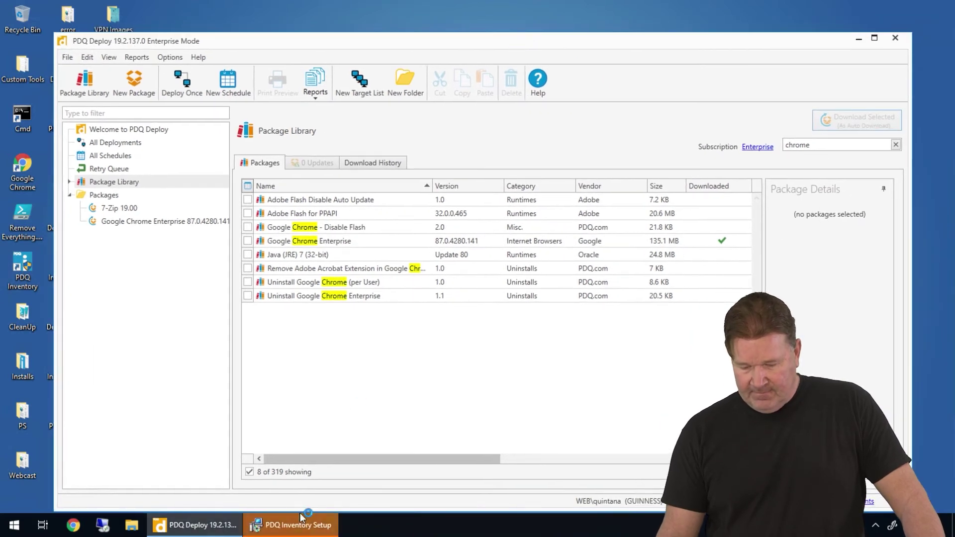
Step: Cancel the PDQ Inventory setup and open the PDQ Inventory console from its desktop shortcut
{"action": "left_click", "coordinate": [595, 356]}
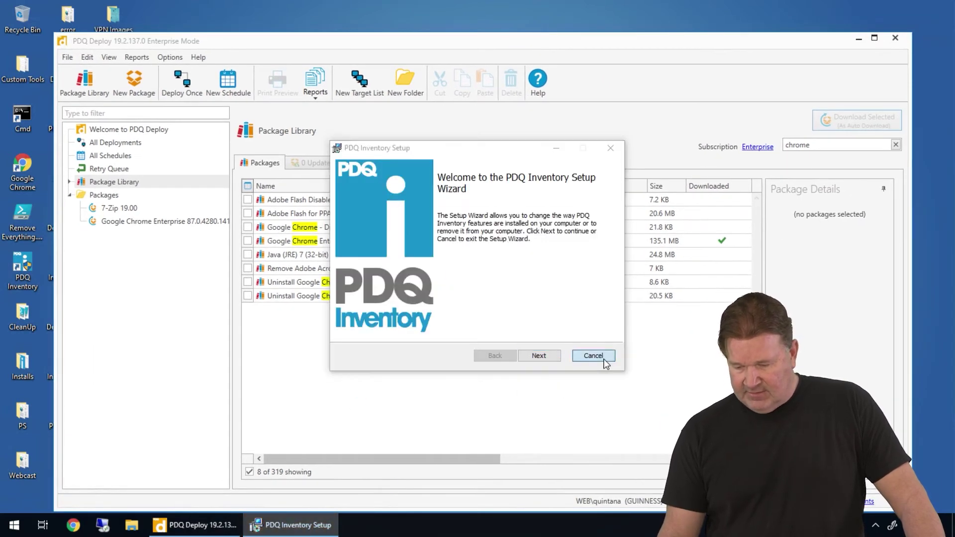
{"action": "left_click", "coordinate": [452, 282]}
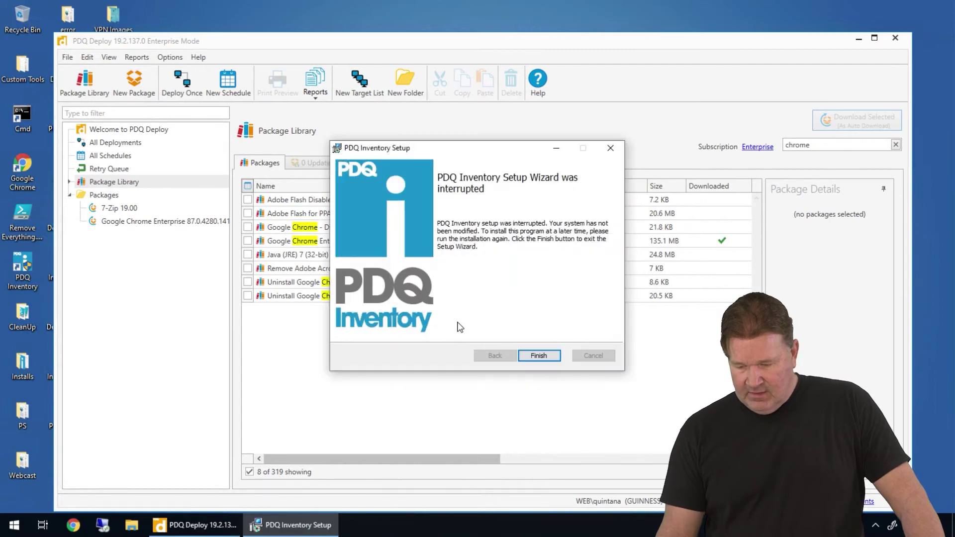
{"action": "left_click", "coordinate": [552, 356]}
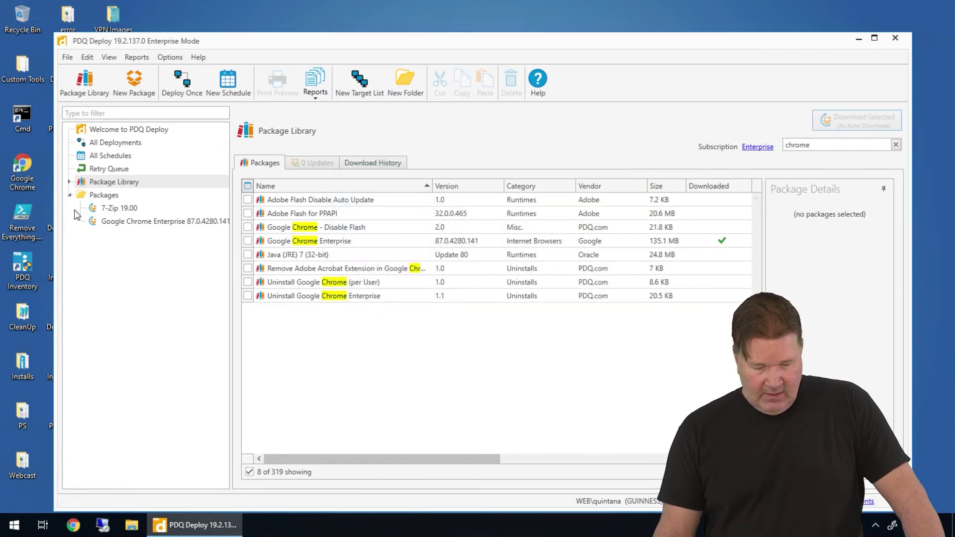
{"action": "double_click", "coordinate": [26, 268]}
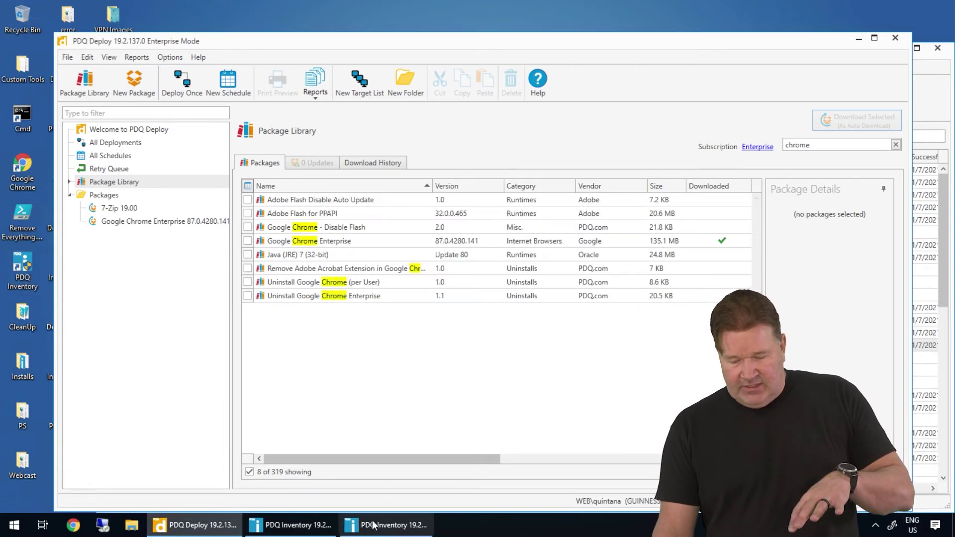
{"action": "left_click", "coordinate": [422, 527]}
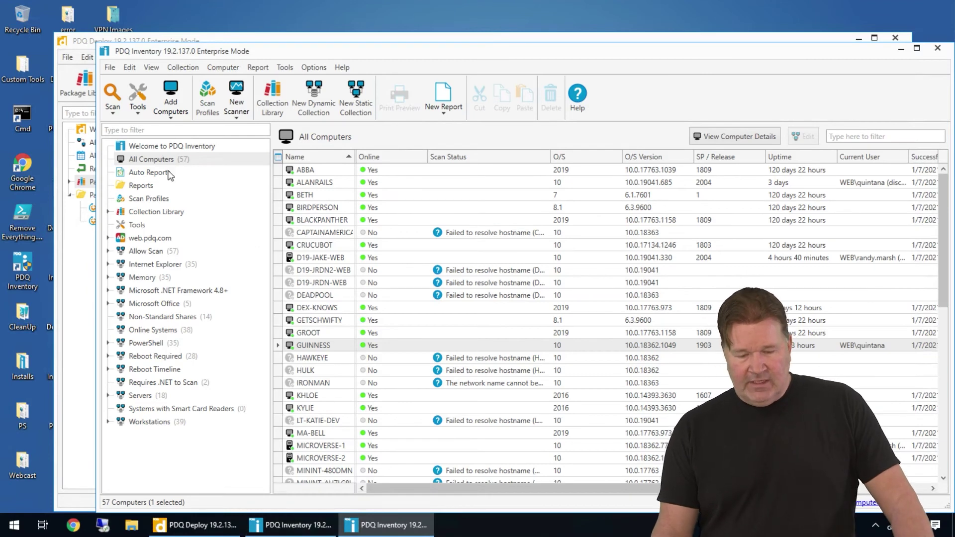
Step: Browse the Chrome Enterprise collections: latest, missing, and old Chrome Enterprise computers
{"action": "left_click", "coordinate": [109, 212]}
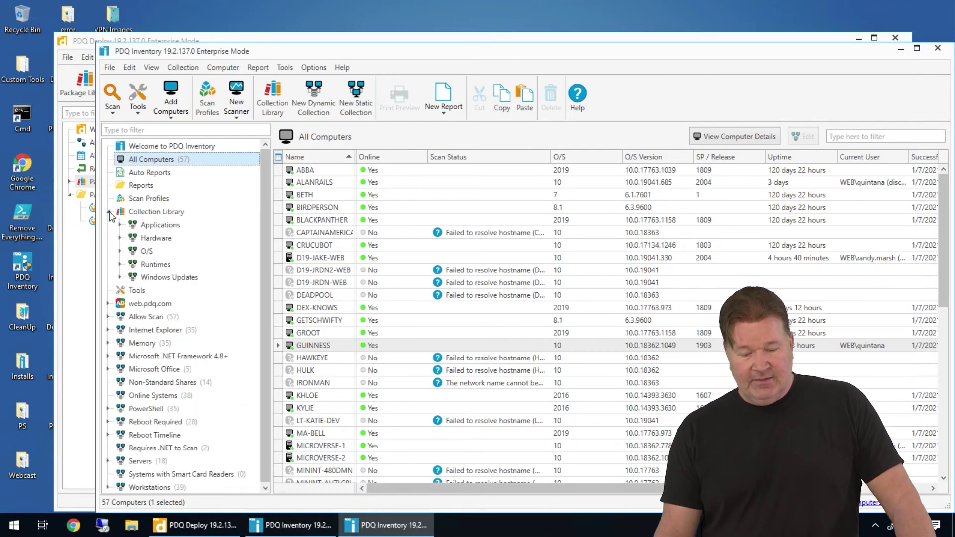
{"action": "left_click", "coordinate": [119, 226]}
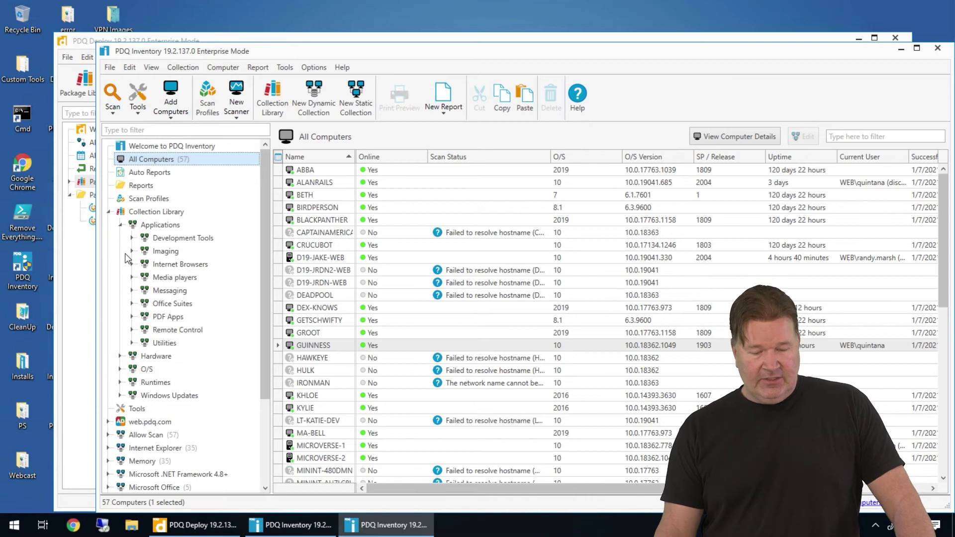
{"action": "left_click", "coordinate": [132, 265]}
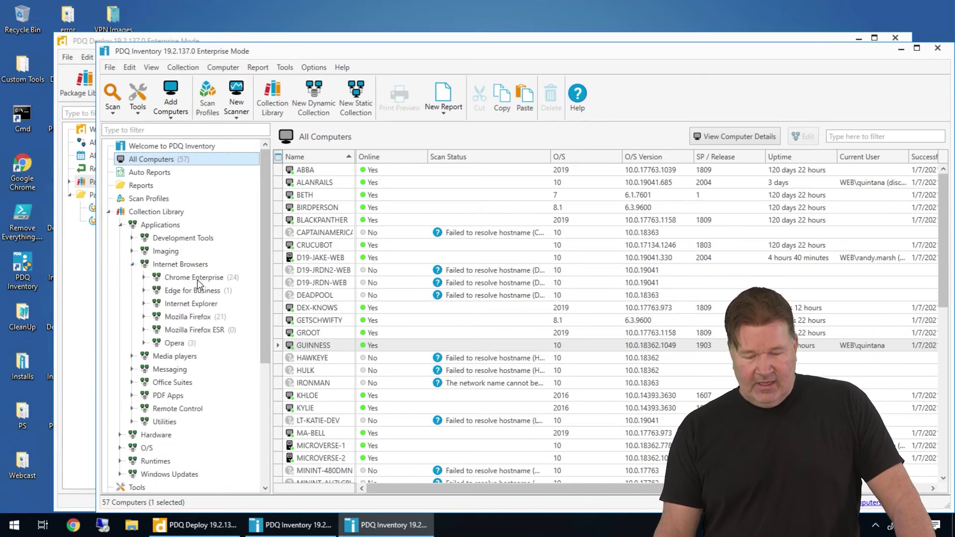
{"action": "left_click", "coordinate": [198, 280]}
{"action": "left_click", "coordinate": [144, 277]}
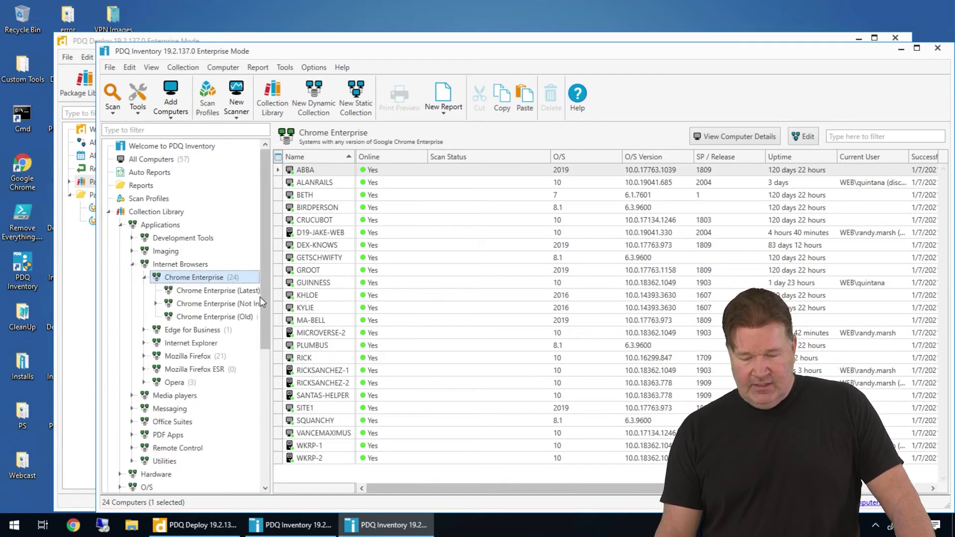
{"action": "left_click_drag", "start_coordinate": [273, 303], "coordinate": [335, 304]}
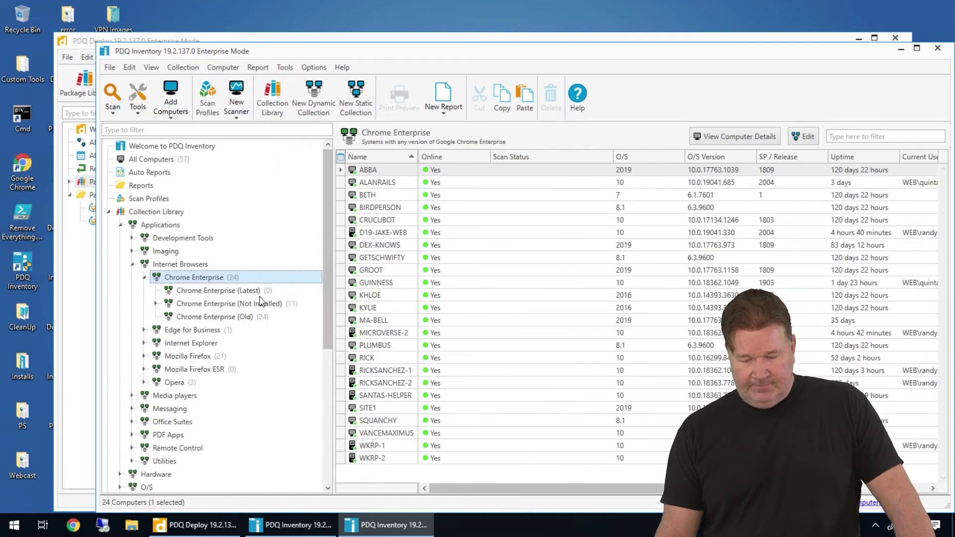
{"action": "left_click", "coordinate": [252, 293]}
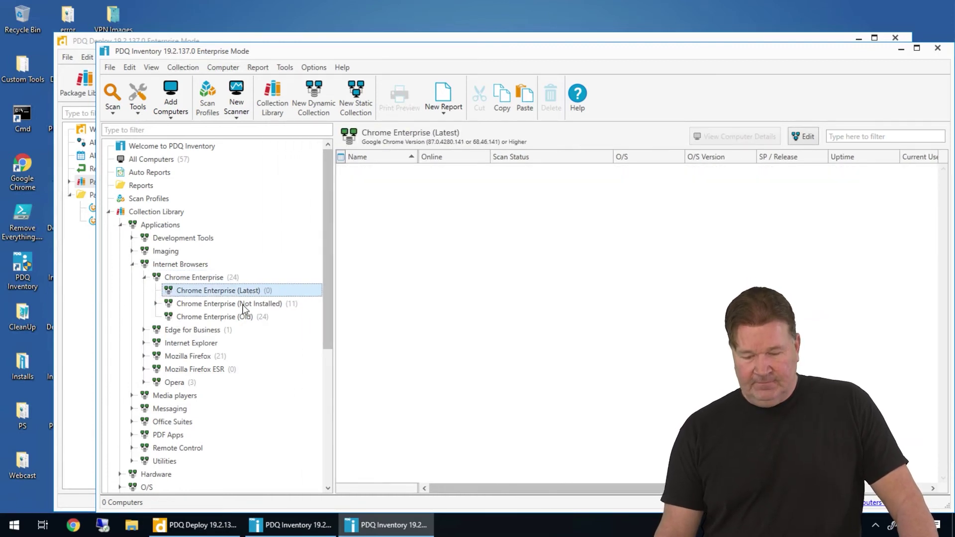
{"action": "left_click", "coordinate": [244, 305]}
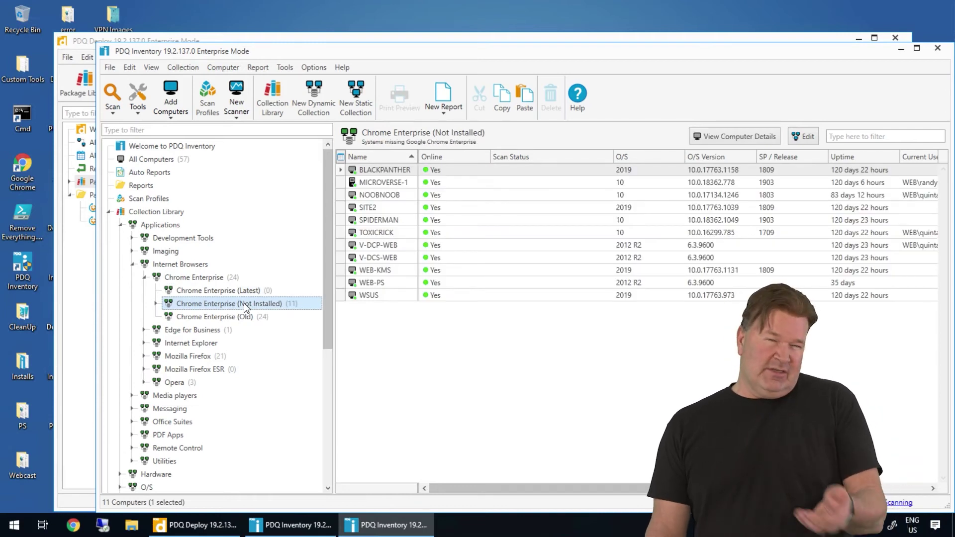
{"action": "left_click", "coordinate": [250, 317]}
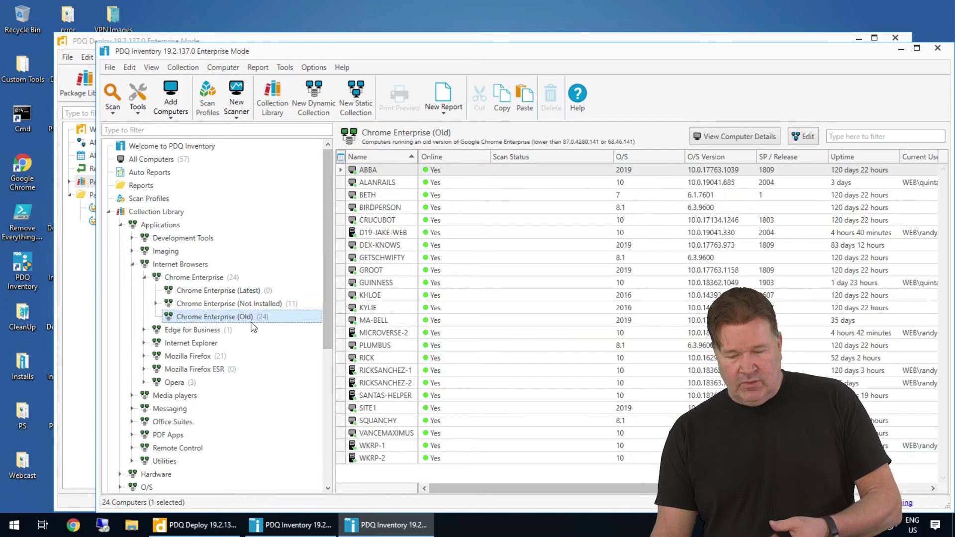
Step: View the ALANRAILS computer's details, close them, and minimize PDQ Inventory
{"action": "left_click", "coordinate": [382, 183]}
{"action": "double_click", "coordinate": [382, 184]}
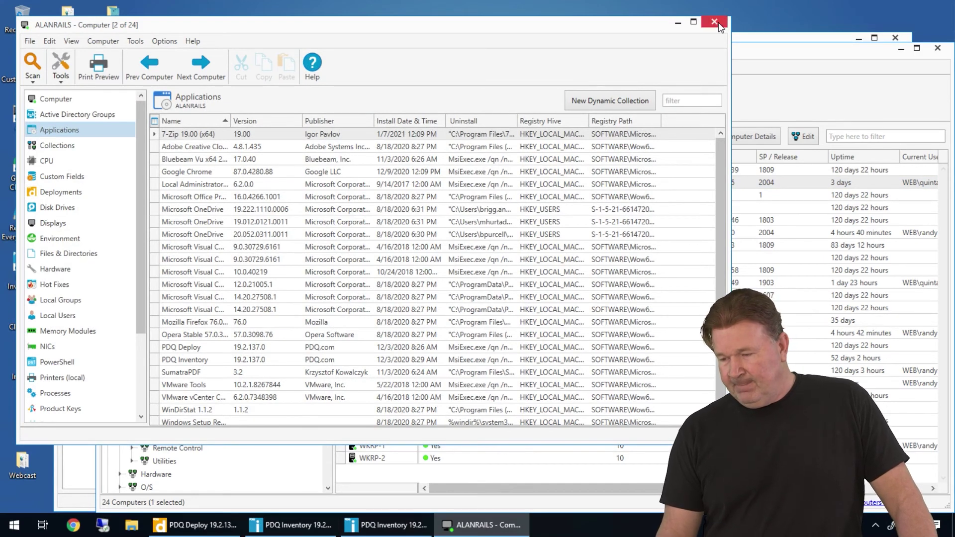
{"action": "key", "text": "alt+F4"}
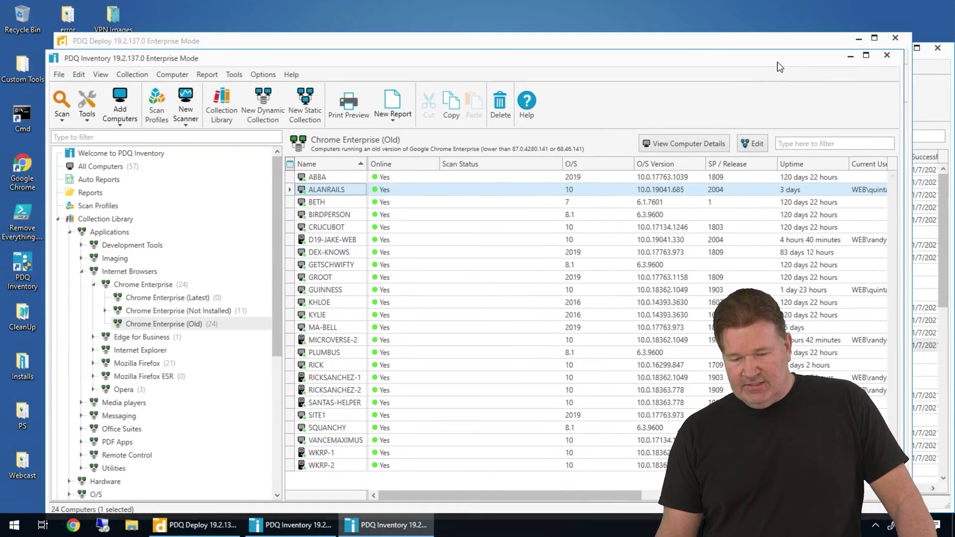
{"action": "left_click", "coordinate": [843, 54]}
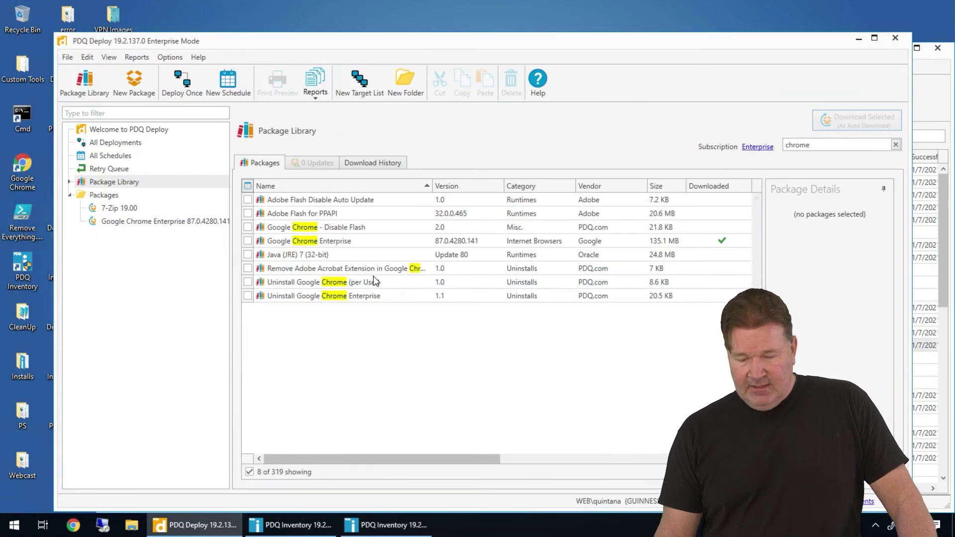
Step: Create a new schedule named 'Chrome' for the Google Chrome Enterprise 87.0.4280.141 package
{"action": "left_click", "coordinate": [164, 222]}
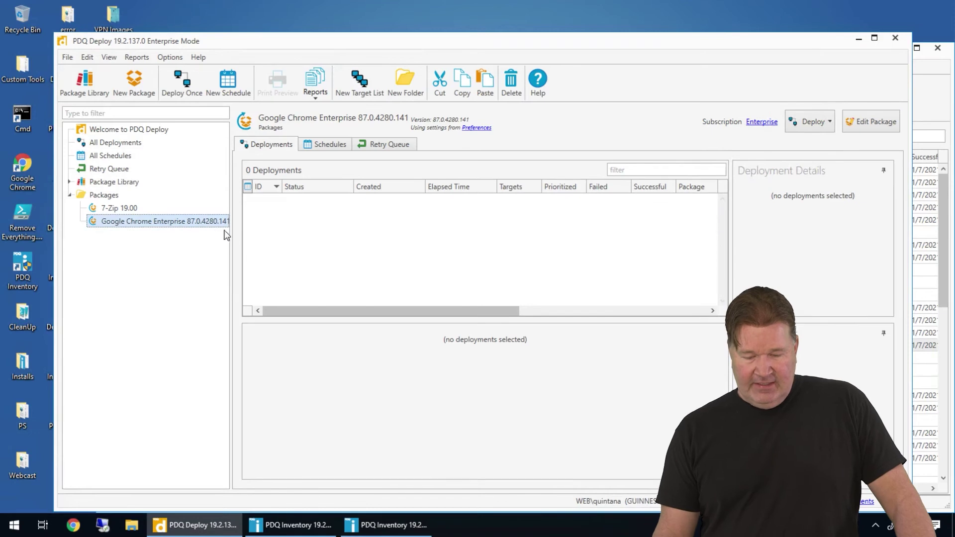
{"action": "left_click_drag", "start_coordinate": [230, 232], "coordinate": [239, 233]}
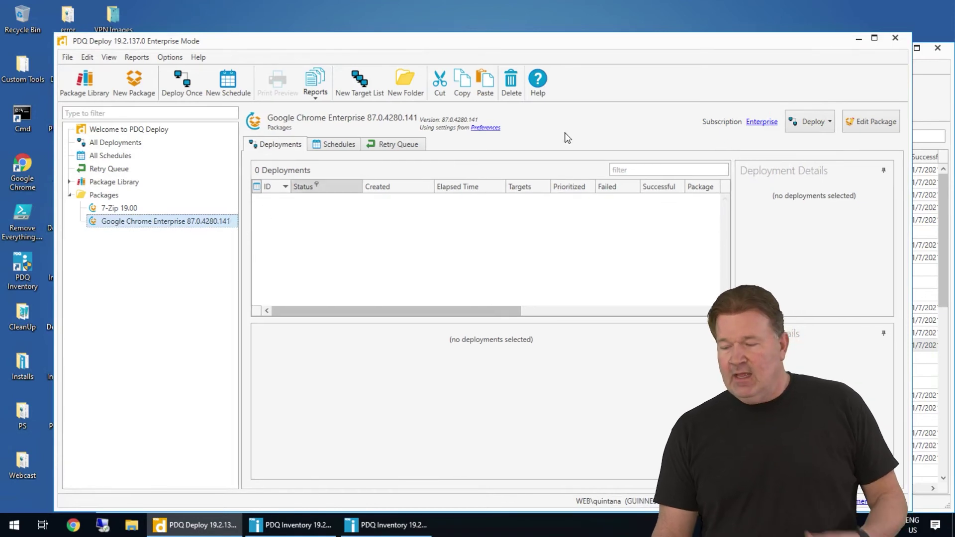
{"action": "left_click", "coordinate": [829, 122]}
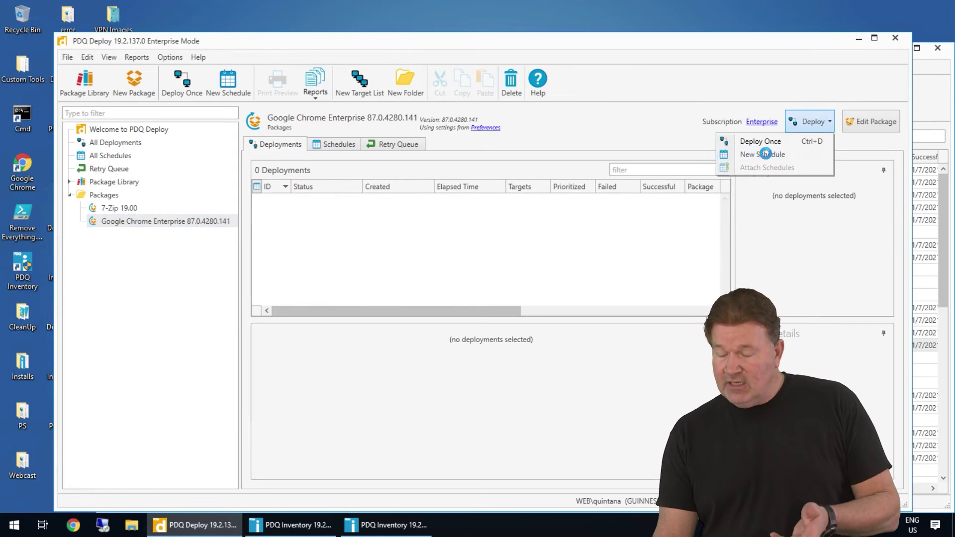
{"action": "left_click", "coordinate": [763, 154]}
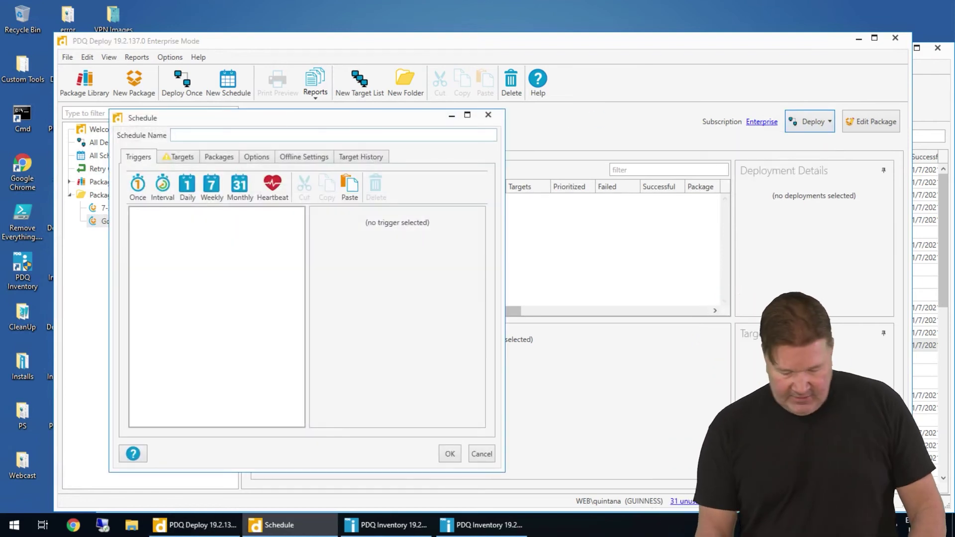
{"action": "type", "text": "Chrome"}
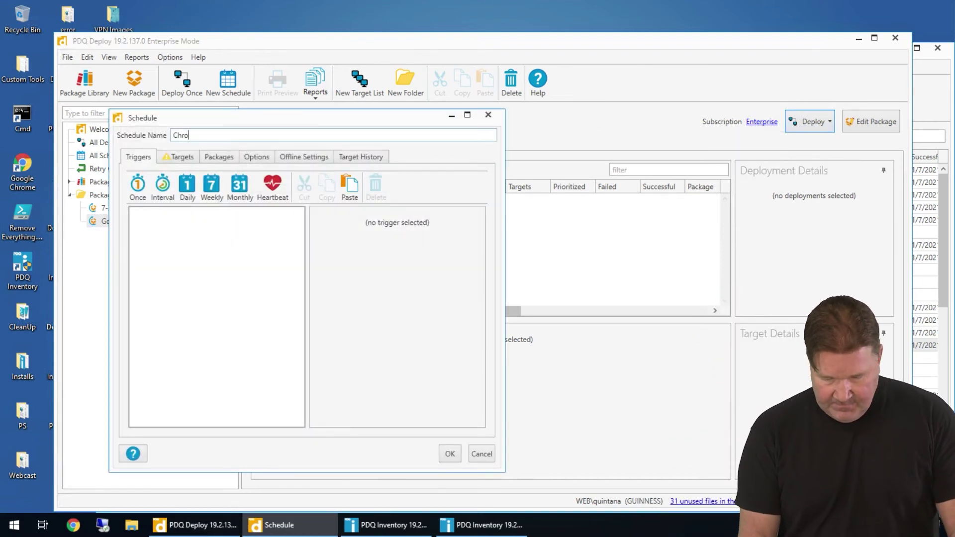
Step: Add a weekly trigger running every Friday at 1:00 PM
{"action": "left_click", "coordinate": [211, 187]}
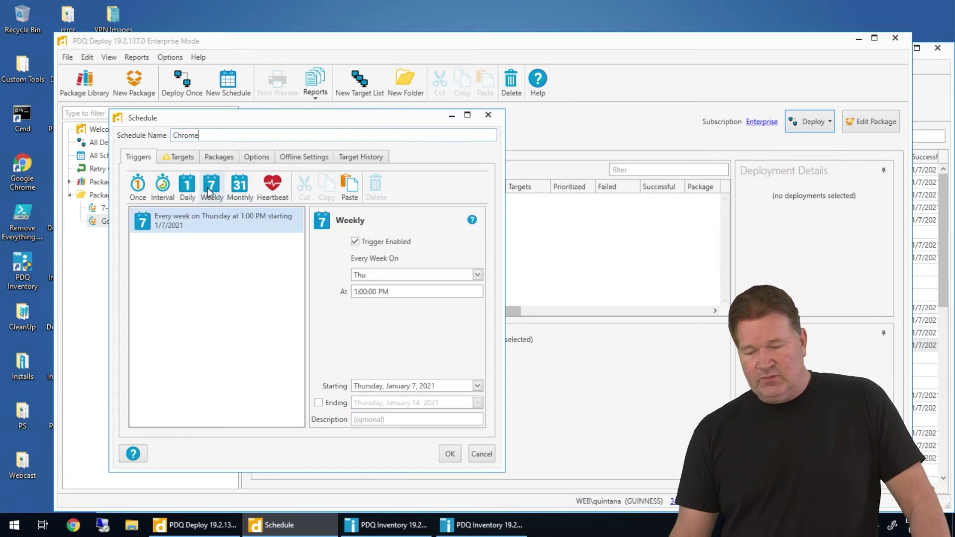
{"action": "left_click", "coordinate": [381, 275]}
{"action": "left_click", "coordinate": [358, 399]}
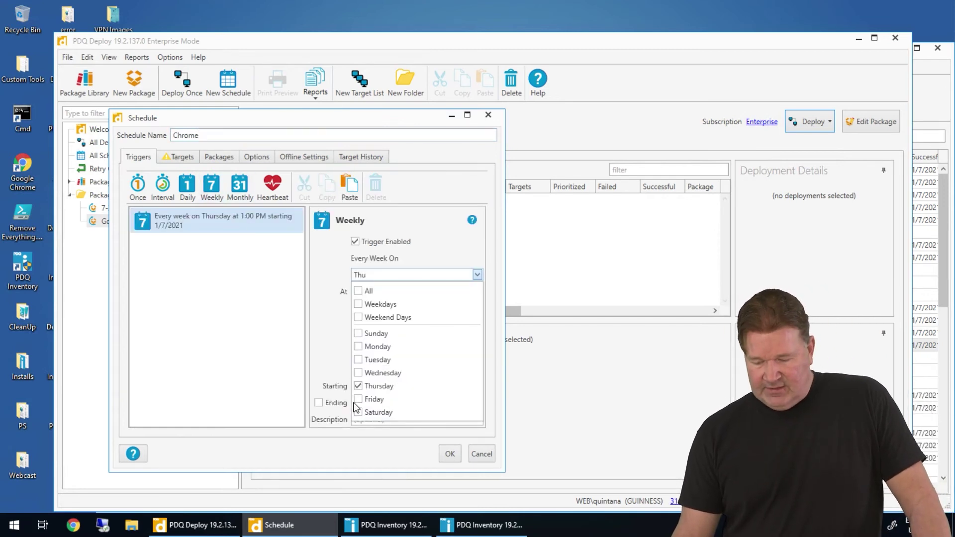
{"action": "left_click", "coordinate": [334, 362]}
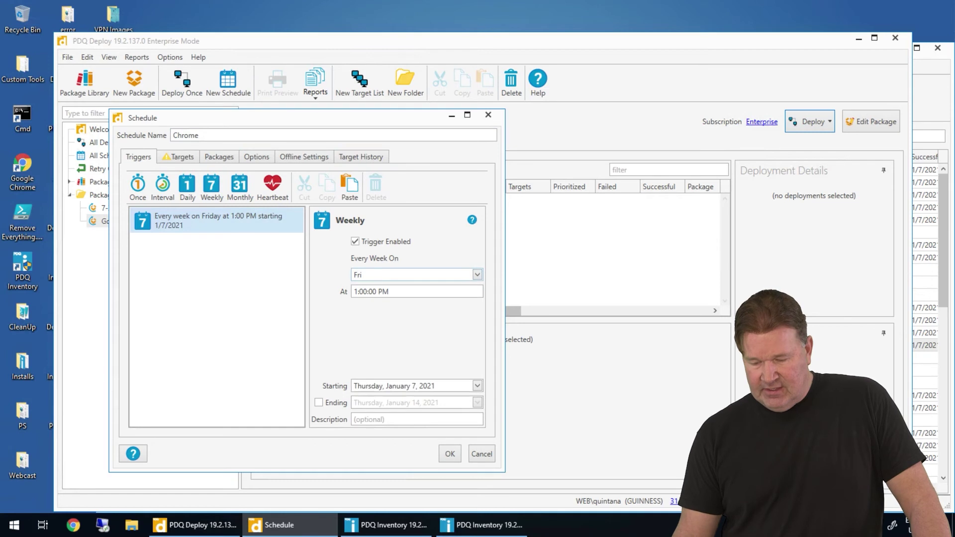
{"action": "double_click", "coordinate": [384, 291]}
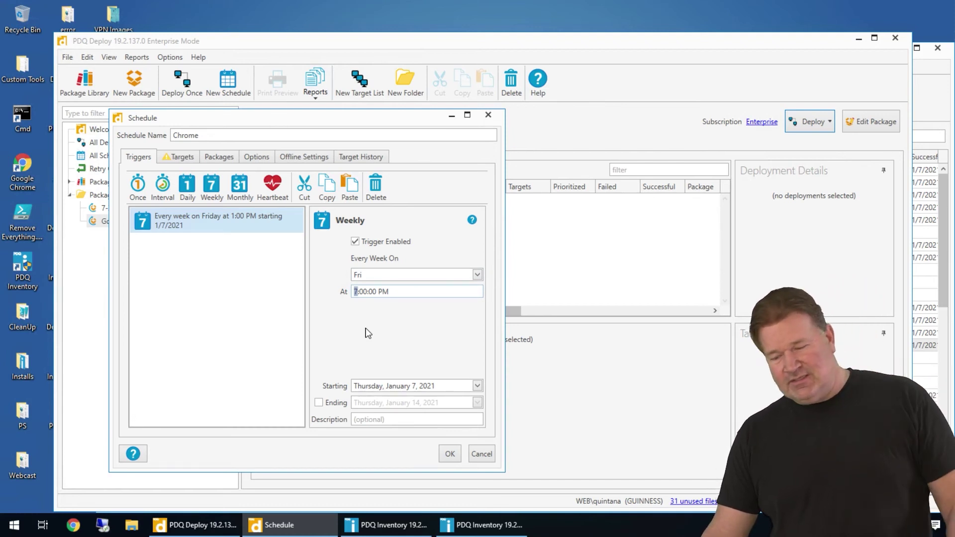
Step: Target the PDQ Inventory Chrome Enterprise (Old) collection, then review the schedule's Packages and Options tabs
{"action": "left_click", "coordinate": [186, 156]}
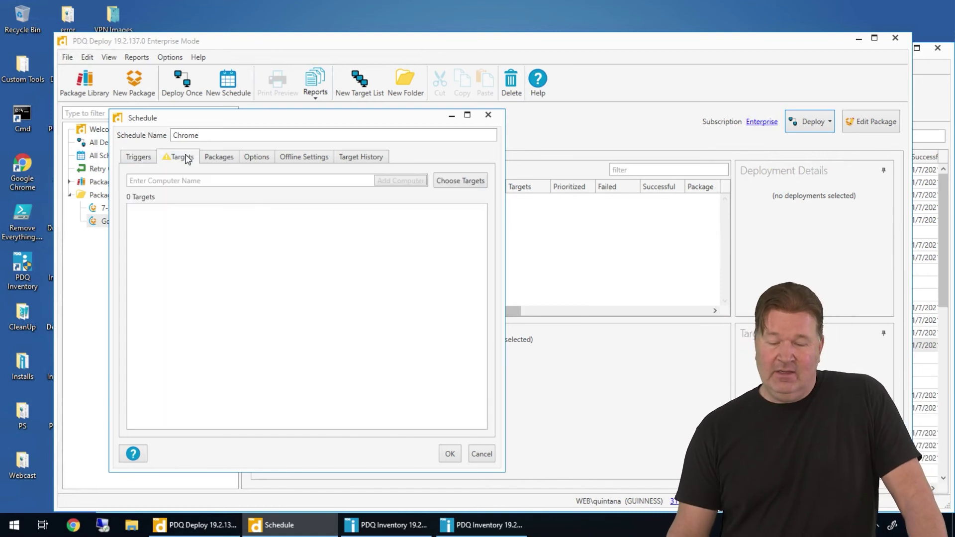
{"action": "left_click", "coordinate": [465, 182]}
{"action": "mouse_move", "coordinate": [404, 215]}
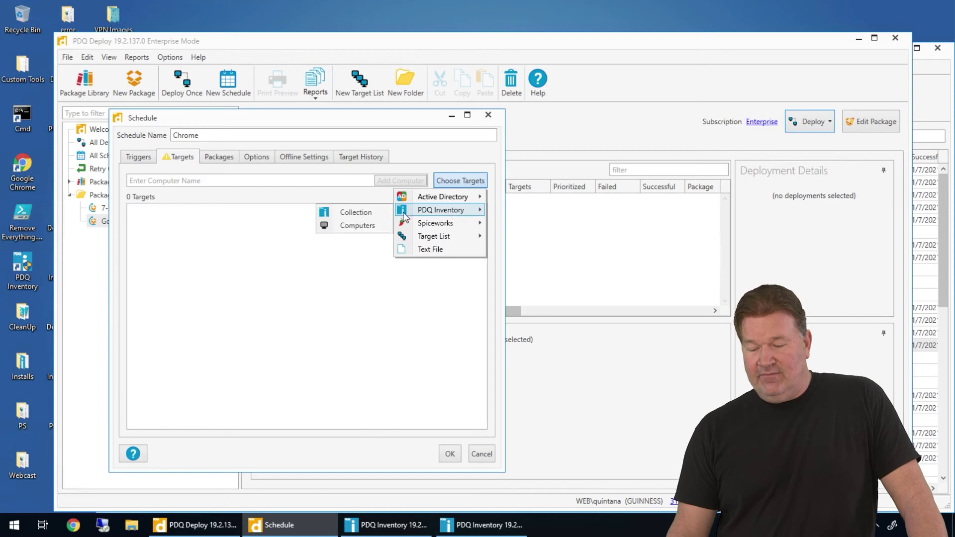
{"action": "left_click", "coordinate": [360, 212]}
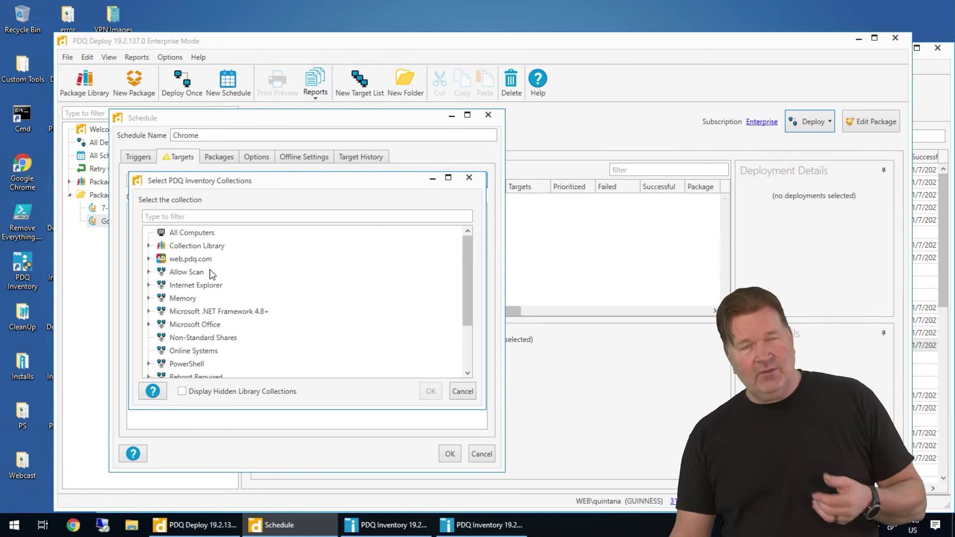
{"action": "left_click", "coordinate": [149, 246]}
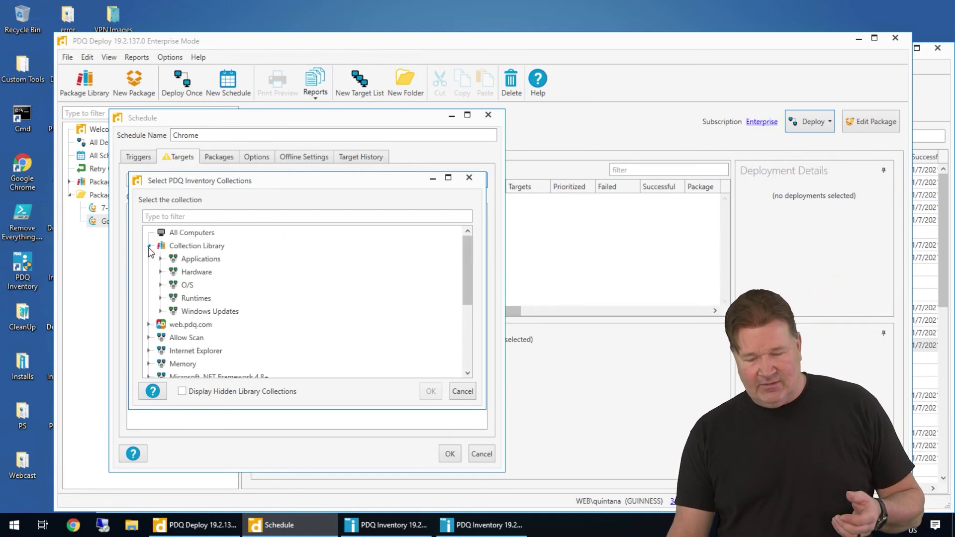
{"action": "left_click", "coordinate": [160, 259]}
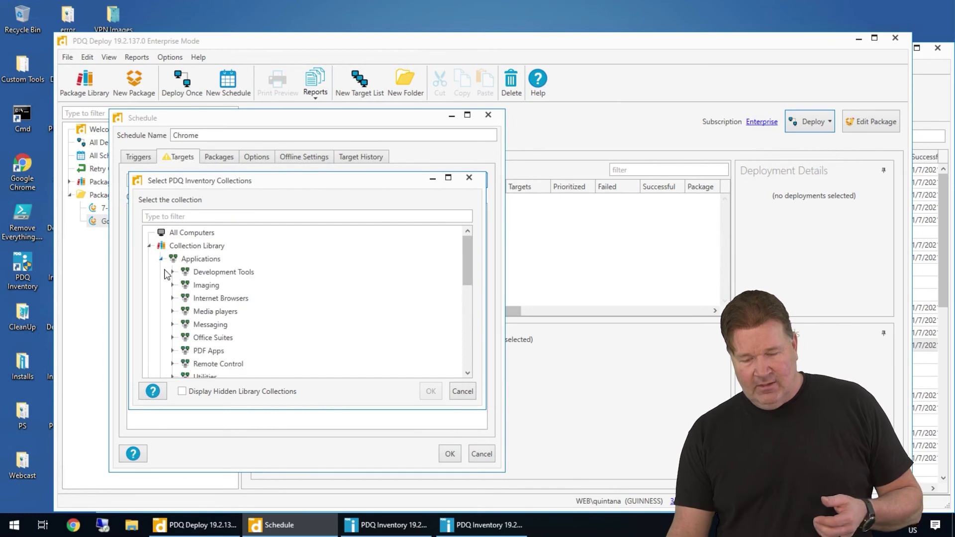
{"action": "left_click", "coordinate": [173, 298]}
{"action": "left_click", "coordinate": [185, 312]}
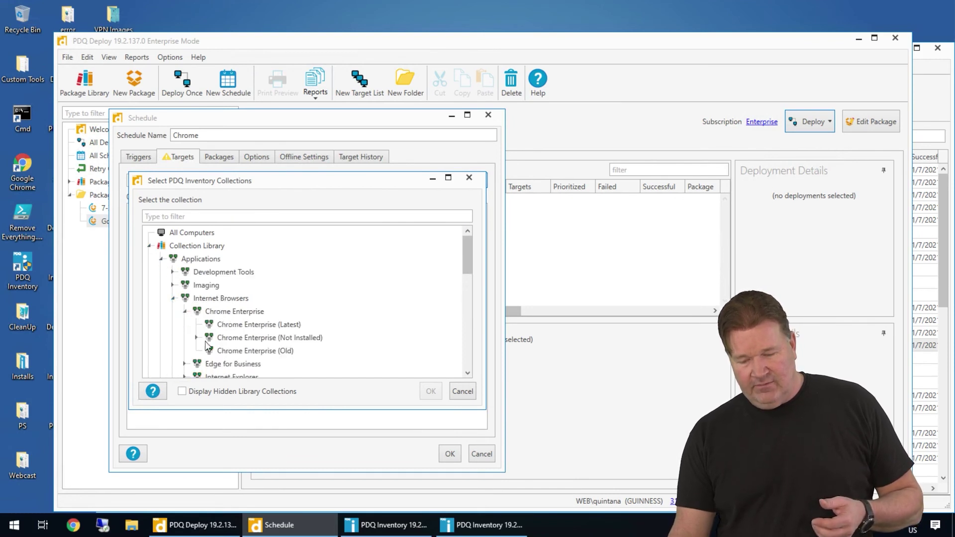
{"action": "left_click", "coordinate": [248, 352]}
{"action": "left_click", "coordinate": [431, 391]}
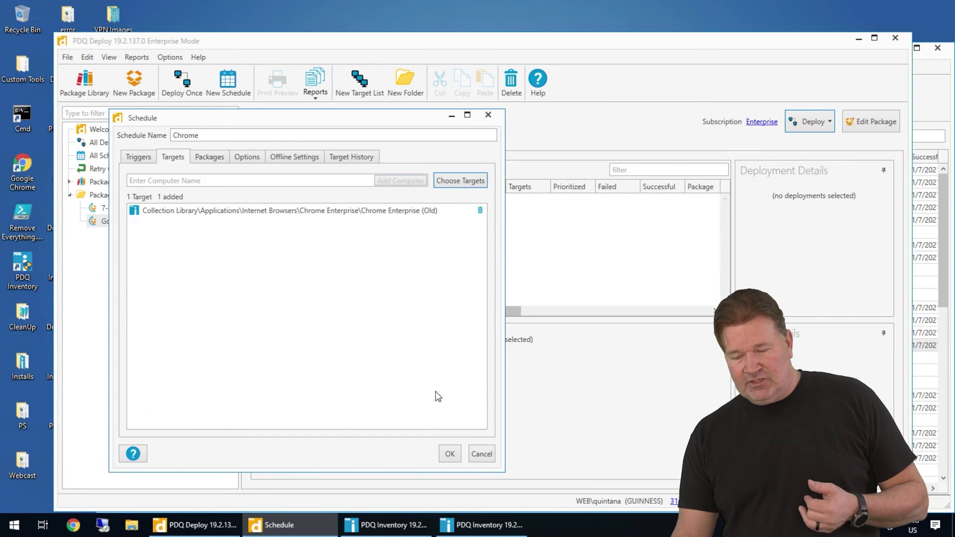
{"action": "left_click", "coordinate": [211, 158]}
{"action": "left_click", "coordinate": [244, 156]}
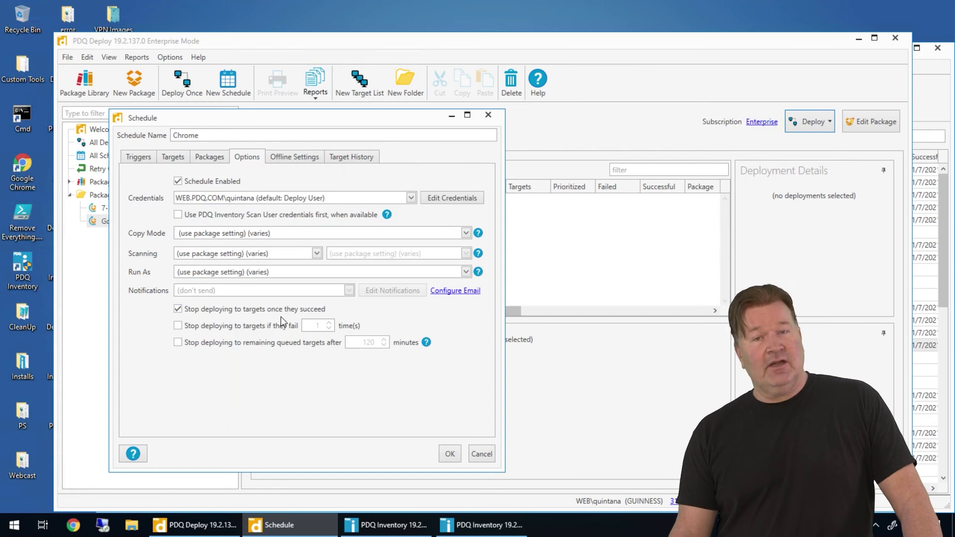
Step: Save the Friday 7:00 PM Chrome schedule and close its window
{"action": "left_click", "coordinate": [450, 454]}
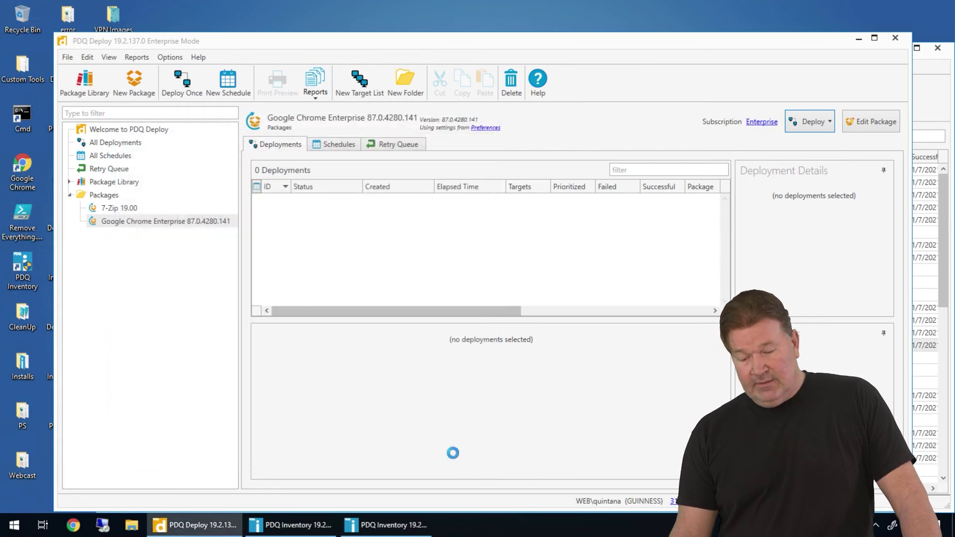